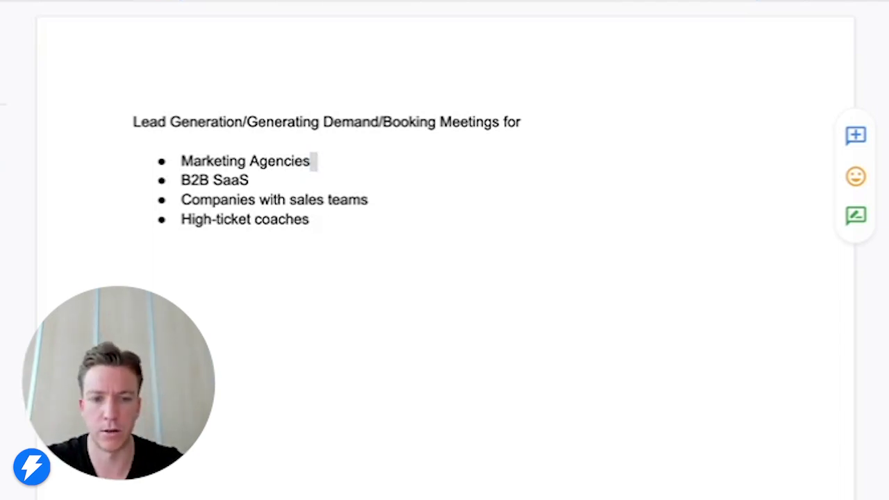
Step: Bold the 'Marketing Agencies' line in the Google Docs niche list
click(278, 183)
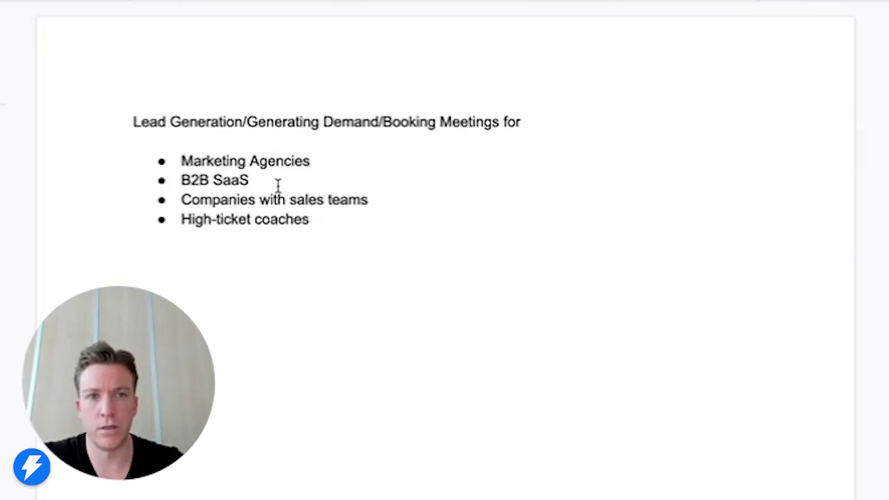
click(334, 161)
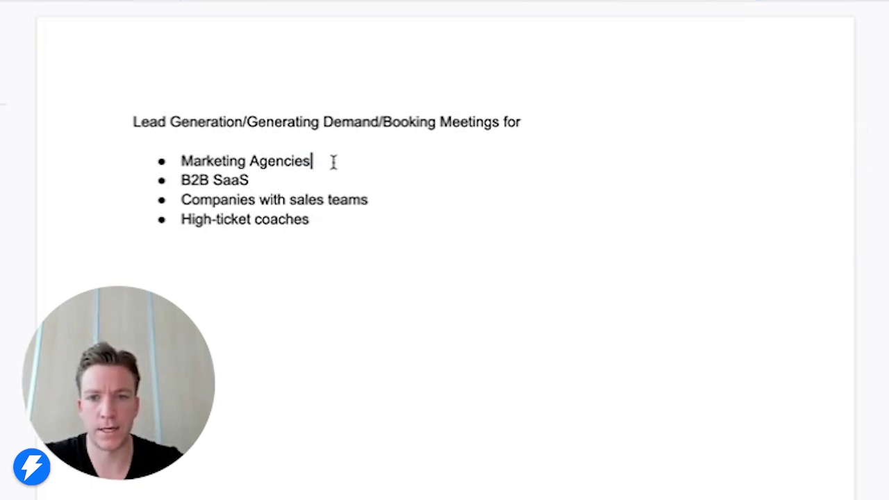
key(shift+Home)
key(ctrl+b)
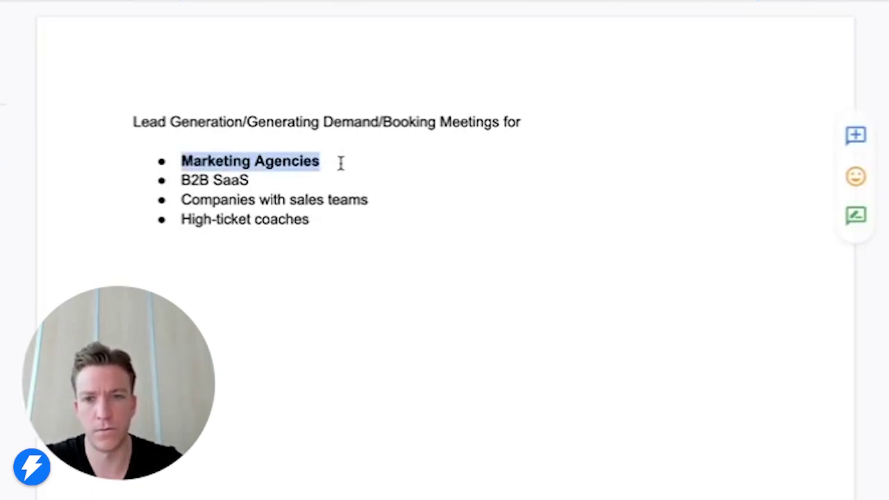
click(341, 163)
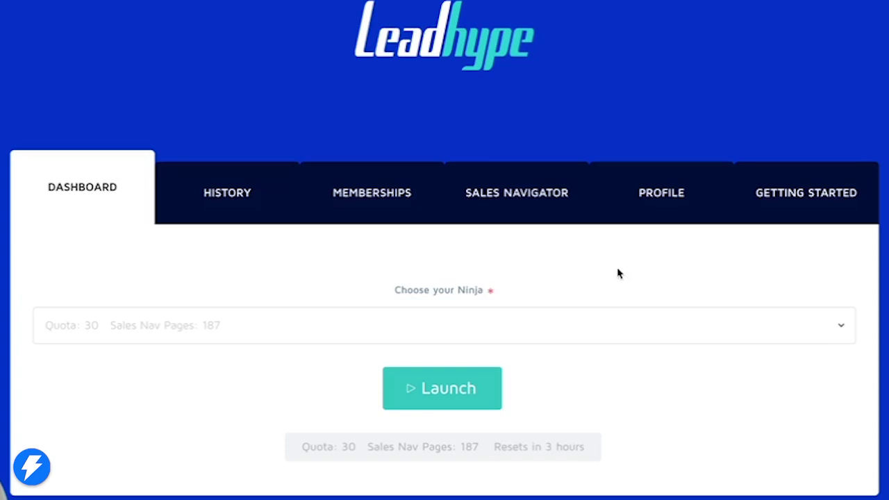
Step: Switch to Leadhype's Sales Navigator lead search, dismiss the onboarding tips, and find the filter list
click(521, 199)
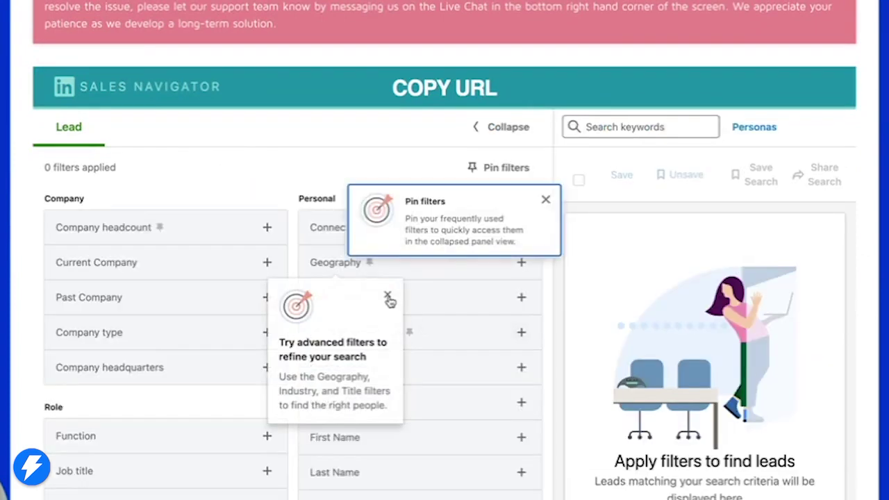
click(388, 297)
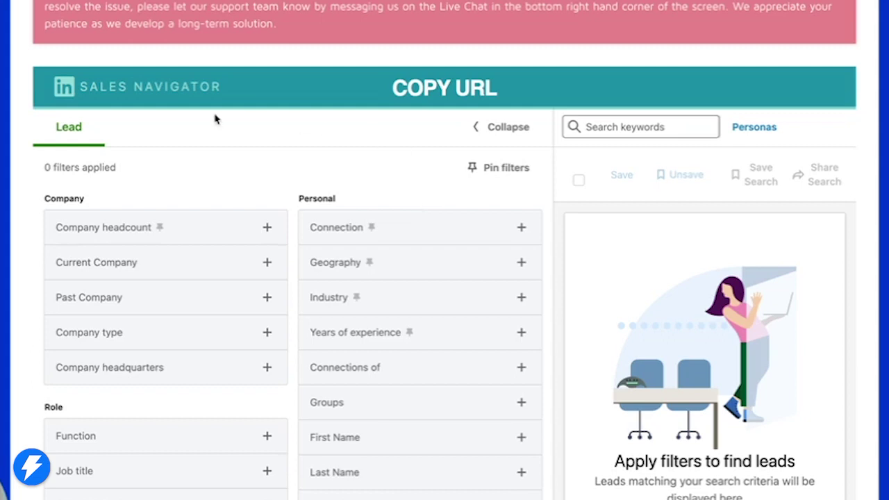
scroll(403, 183, up, 3)
scroll(403, 183, up, 1)
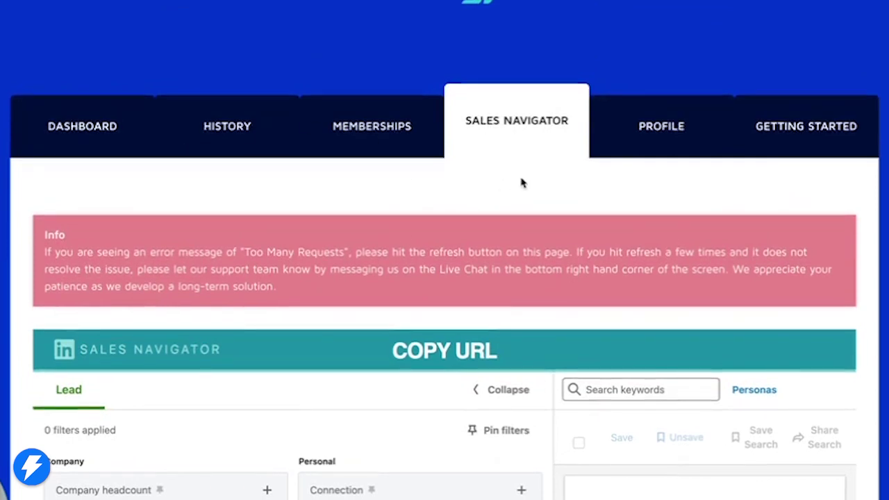
scroll(521, 182, down, 2)
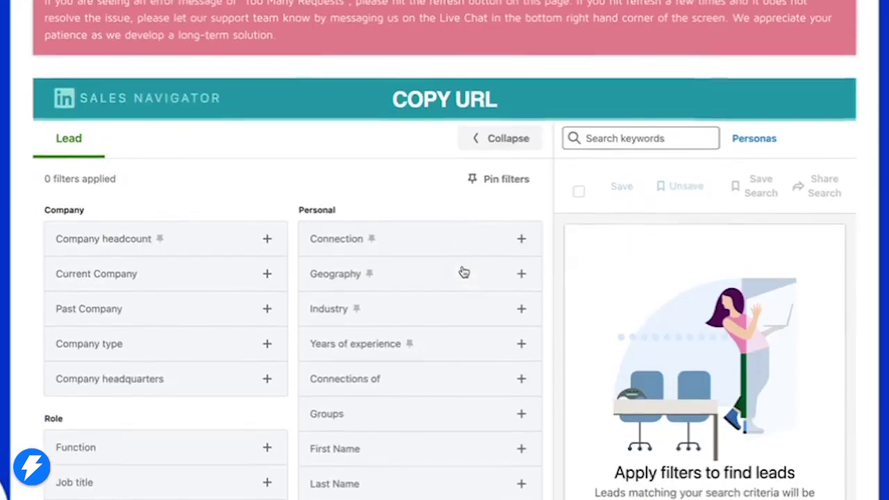
scroll(463, 271, down, 5)
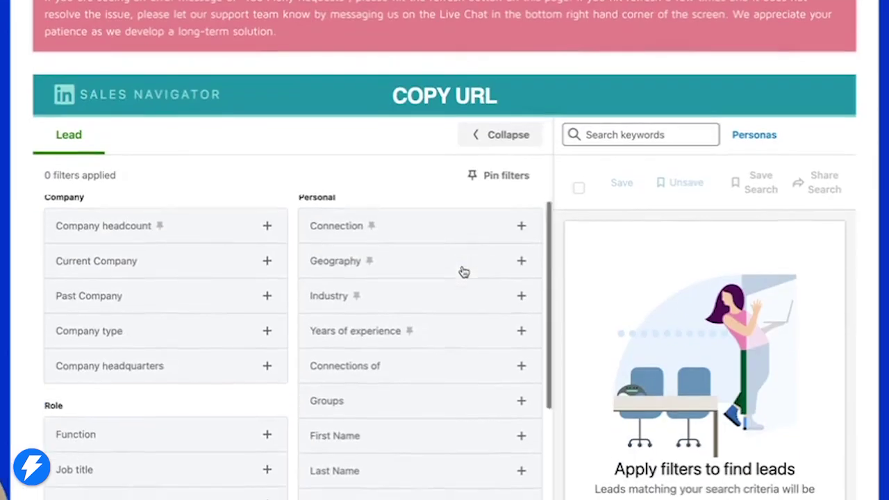
scroll(463, 271, up, 4)
scroll(414, 123, down, 3)
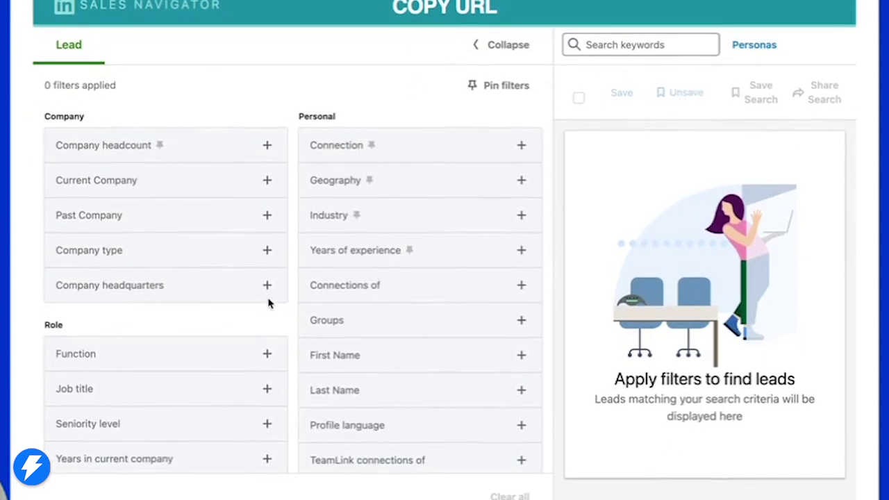
Step: Include Marketing Services in the Industry filter
click(386, 221)
text(marketing)
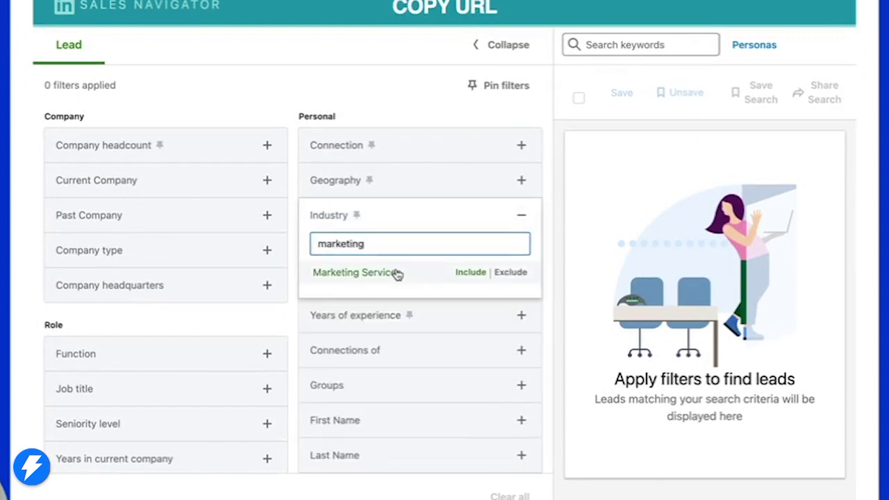
click(397, 275)
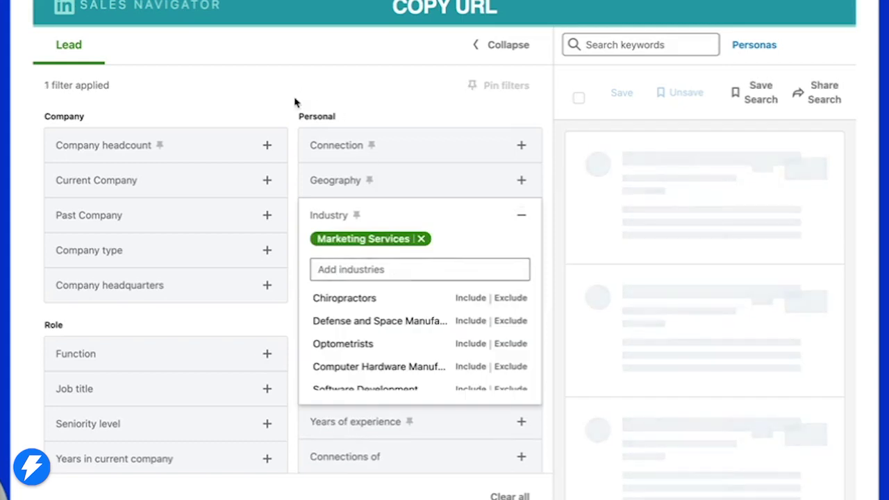
click(293, 136)
scroll(216, 340, down, 3)
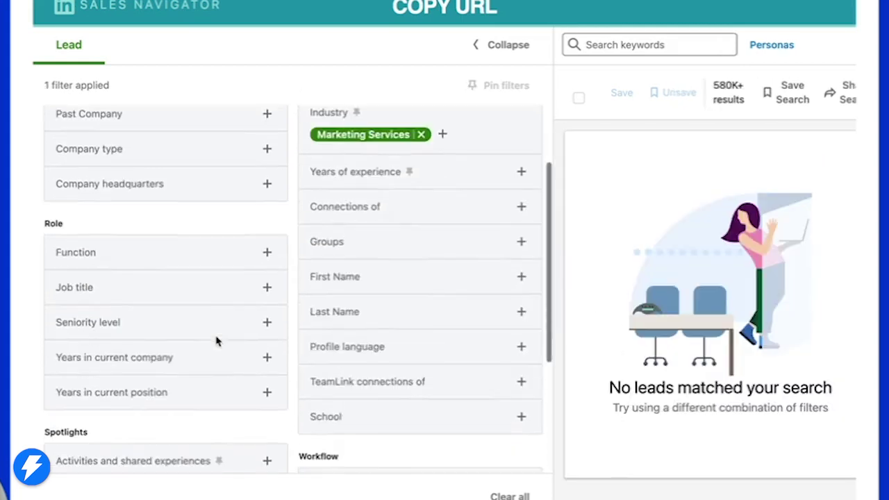
Step: Include Chief Executive Officer and Founder in the Job title filter
click(153, 294)
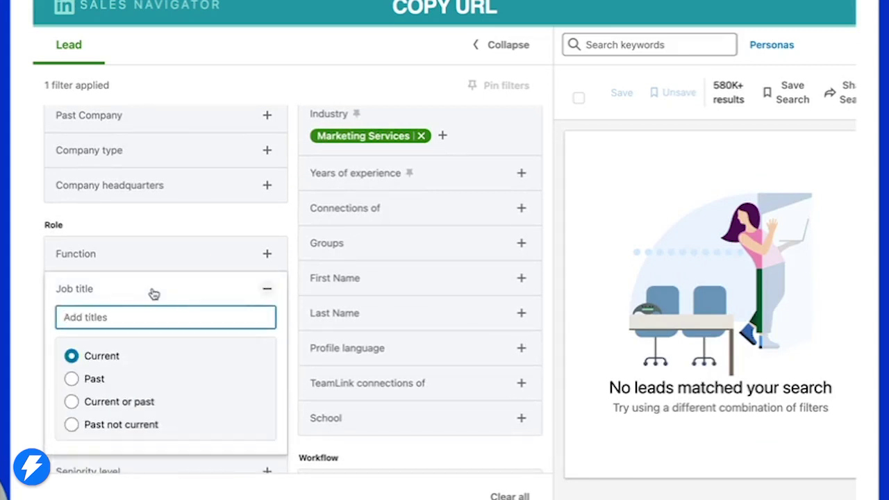
text(CEO)
click(210, 345)
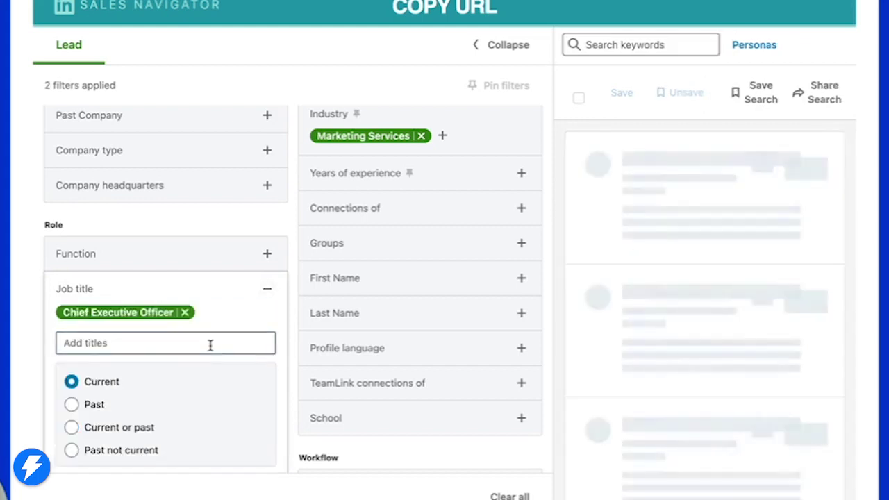
click(141, 347)
text(F)
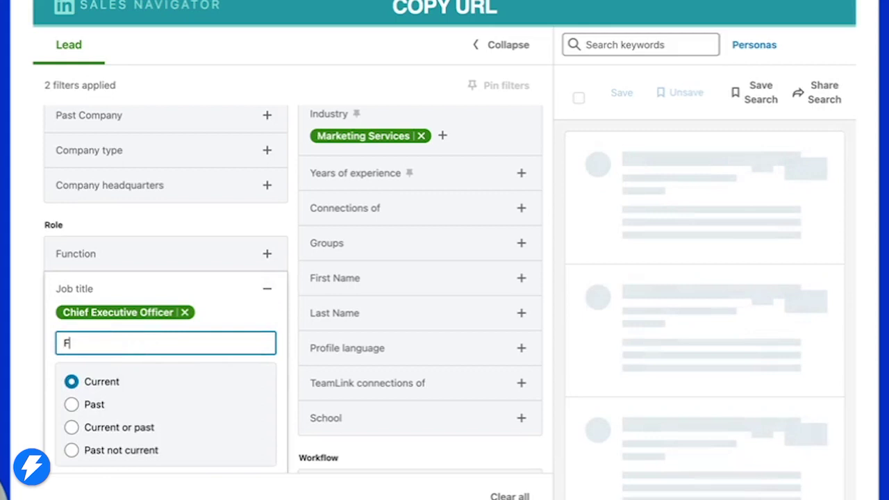
text(ounder)
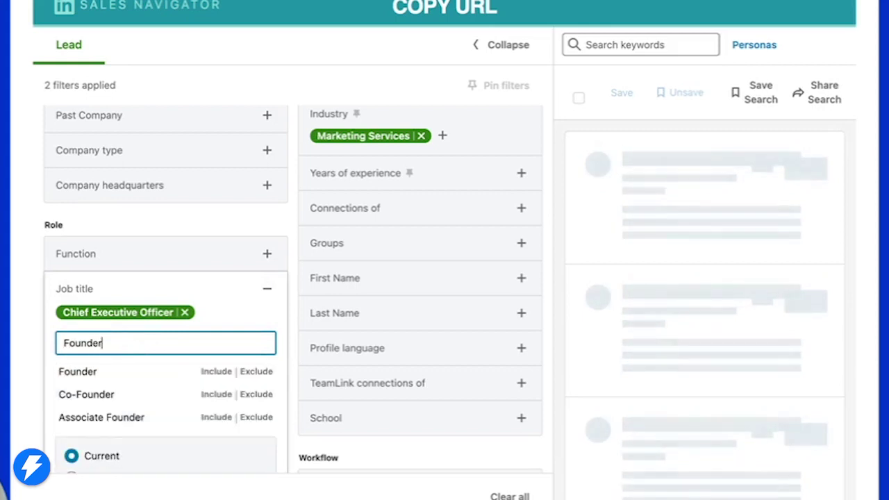
click(215, 372)
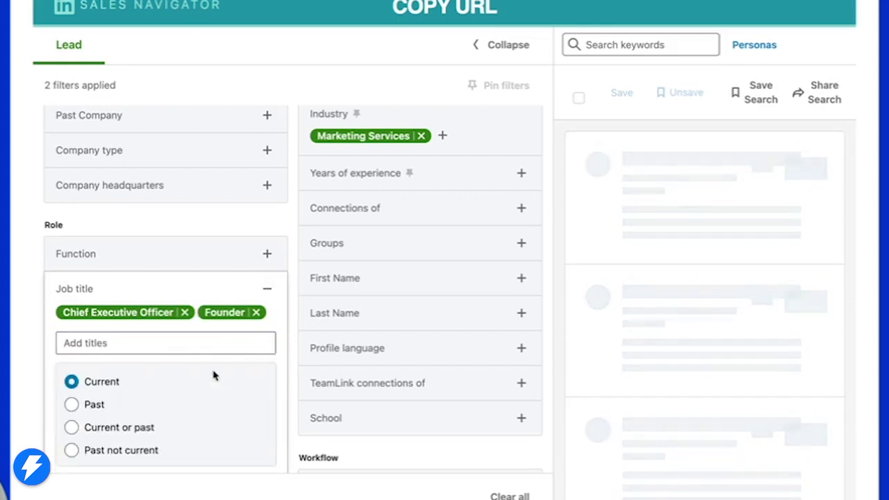
click(296, 290)
scroll(296, 290, down, 2)
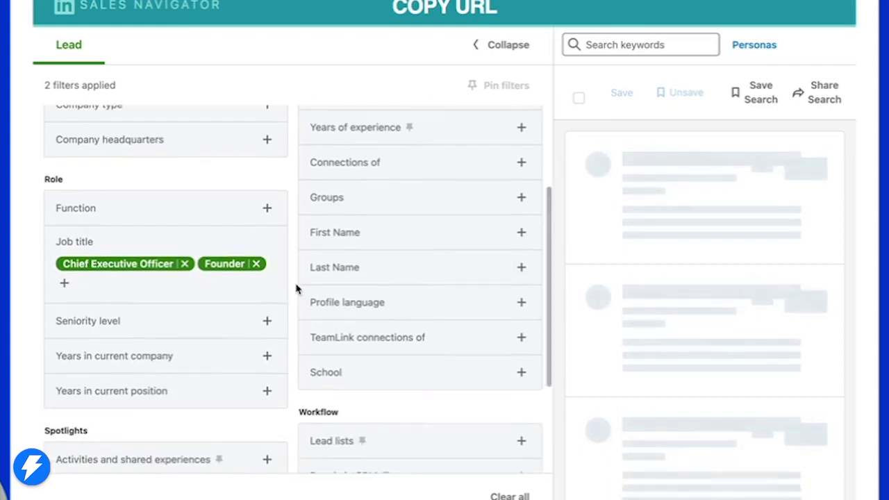
scroll(296, 290, down, 3)
scroll(297, 290, down, 1)
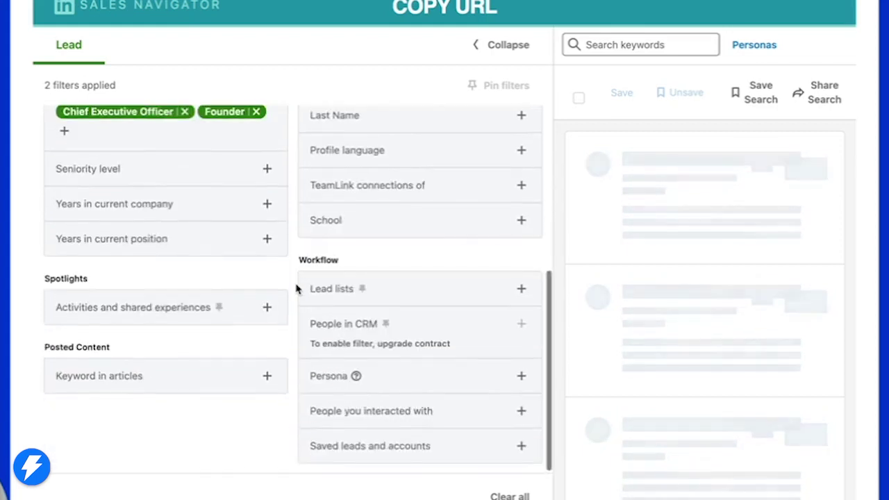
scroll(296, 289, up, 3)
scroll(297, 289, up, 3)
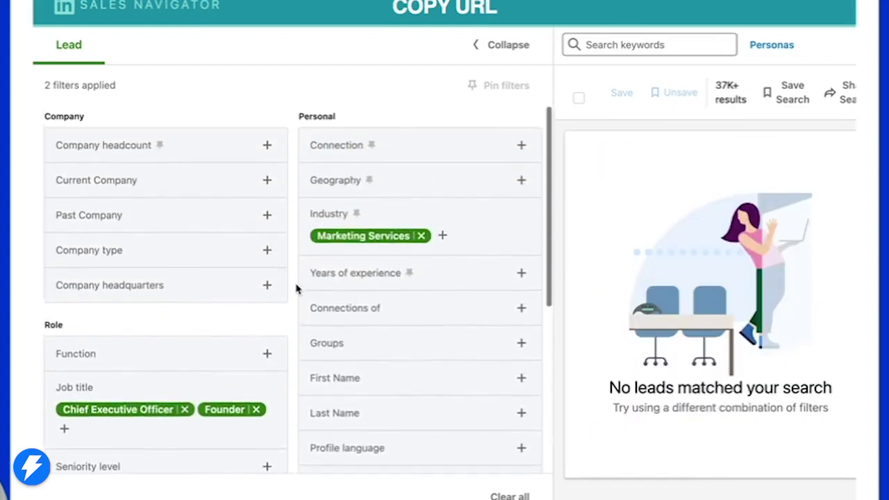
Step: Include United States in the Geography filter
click(452, 181)
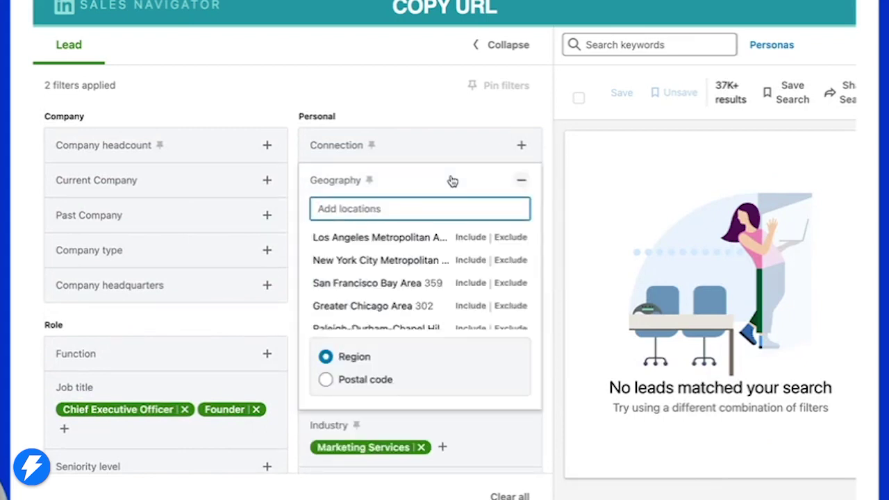
text(United states)
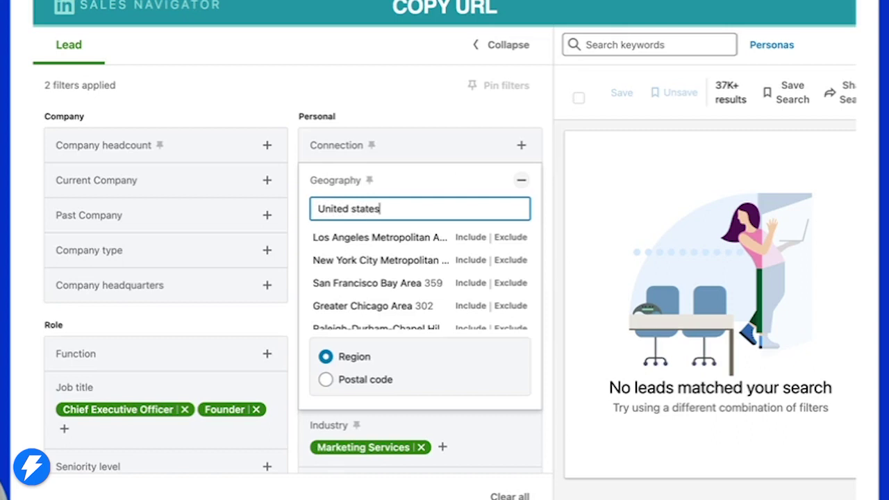
click(474, 242)
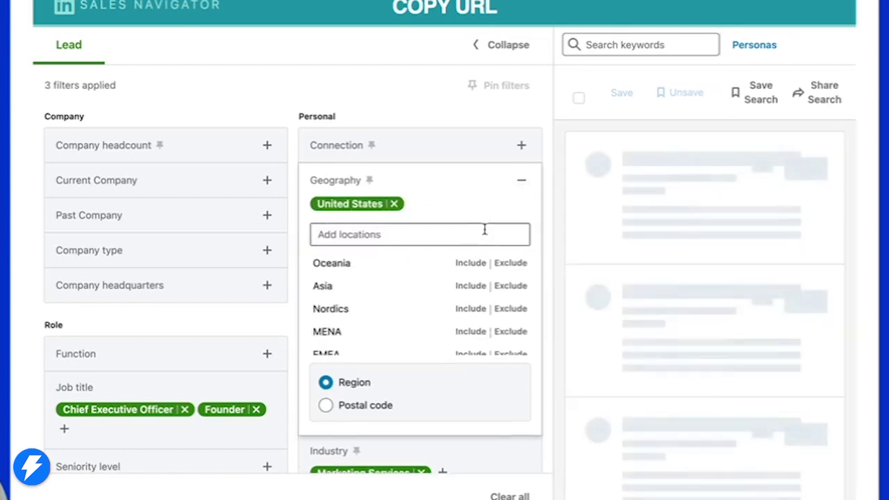
click(547, 192)
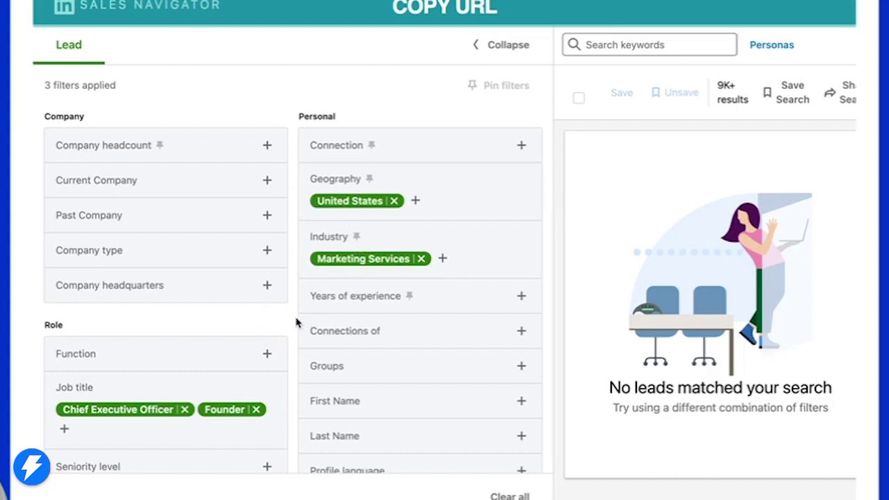
scroll(296, 322, down, 10)
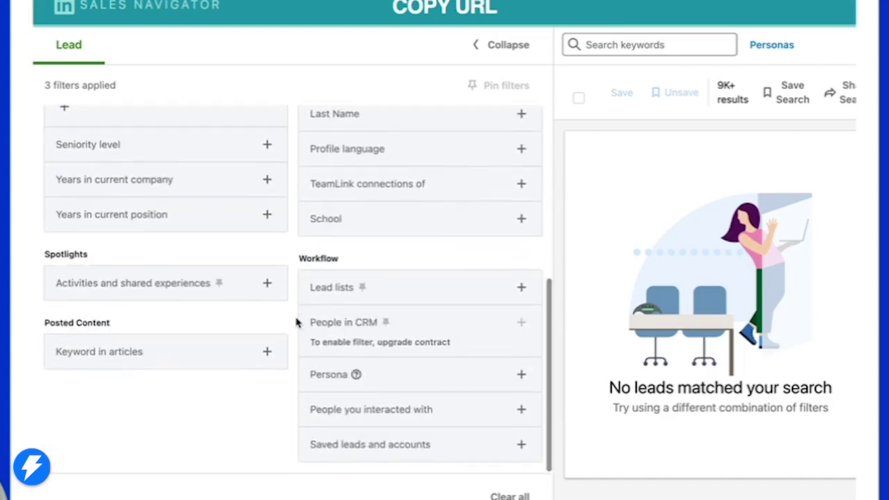
scroll(295, 321, up, 10)
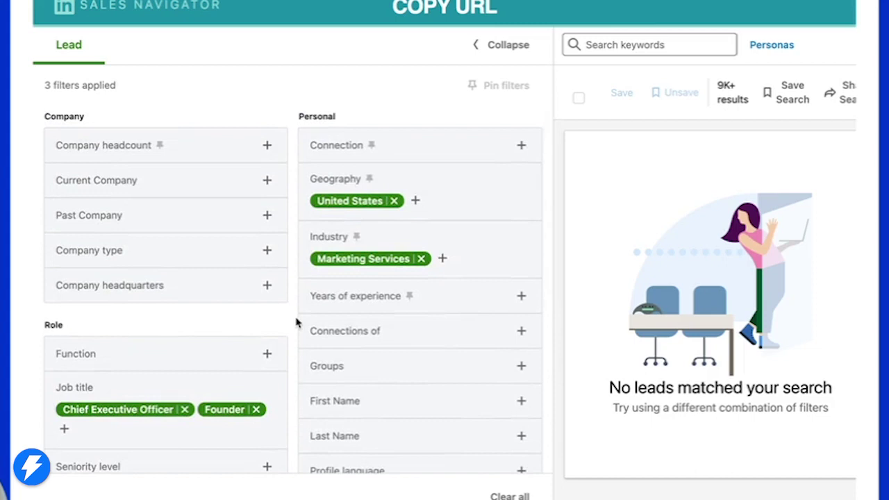
Step: Include company headcounts of 1-10 and 11-50 employees
click(244, 144)
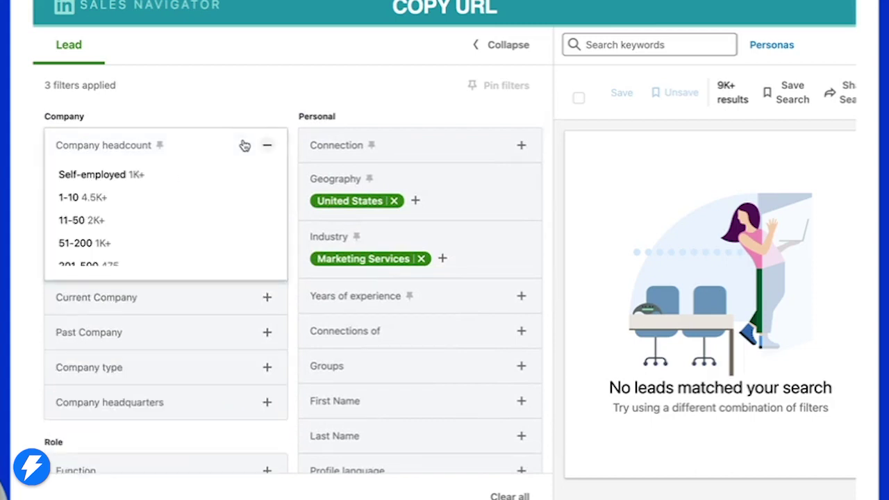
click(107, 196)
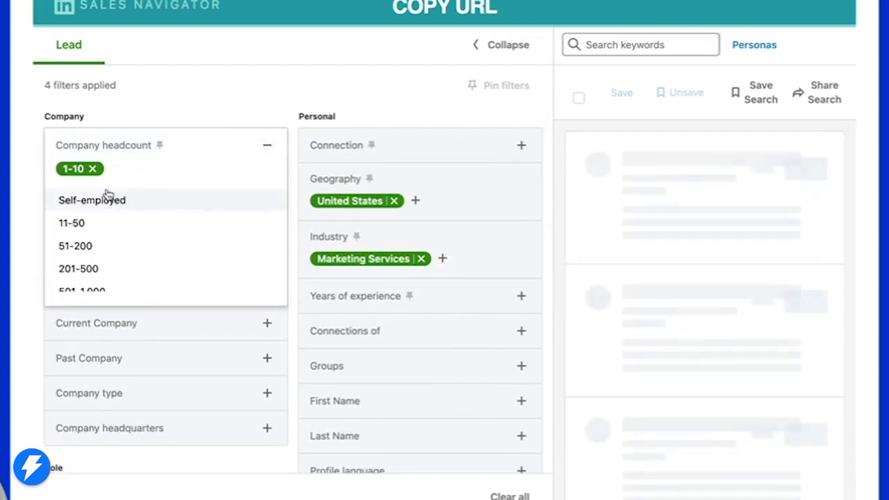
click(99, 224)
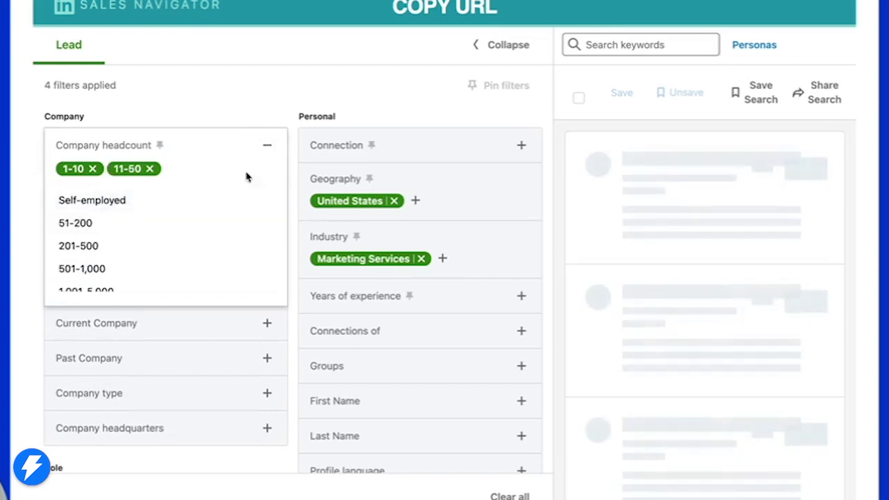
click(297, 135)
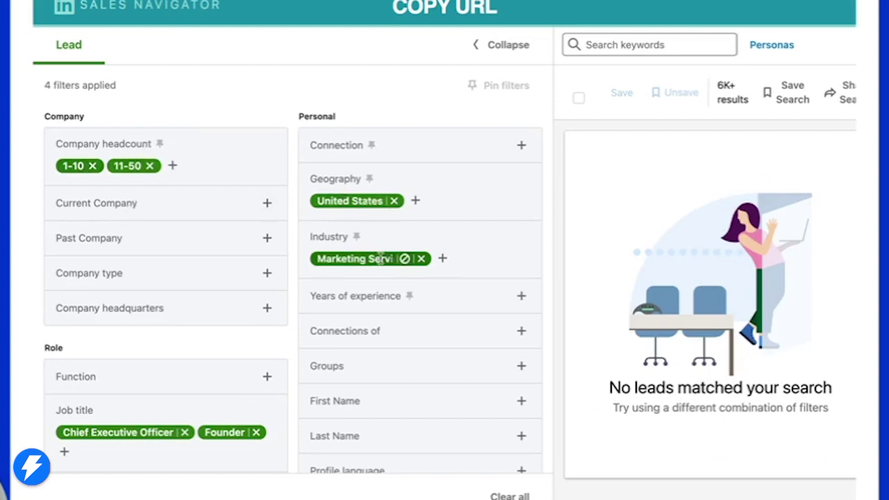
Step: Review the filters and copy the Sales Navigator search URL from the COPY URL banner
scroll(290, 261, down, 5)
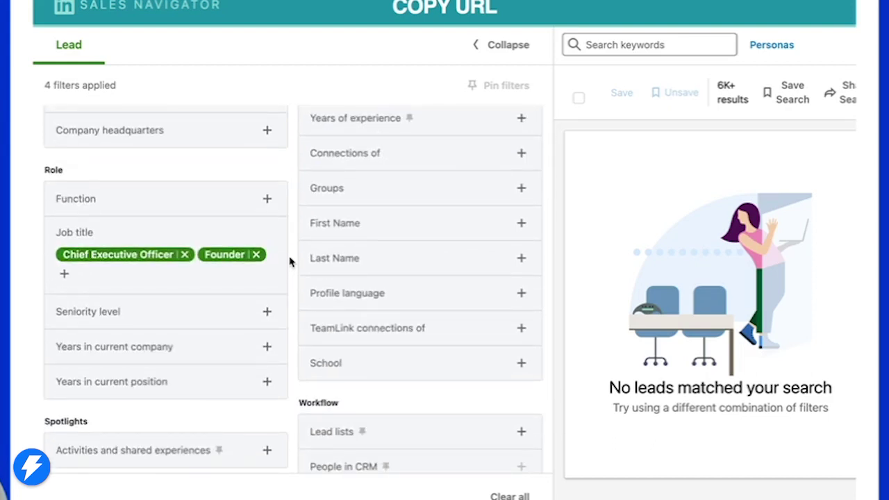
scroll(290, 261, down, 4)
scroll(290, 261, up, 4)
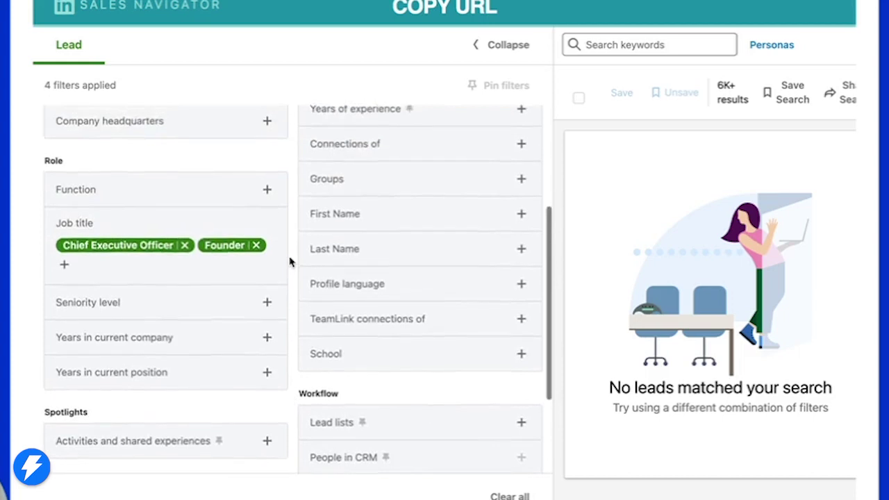
scroll(290, 261, up, 5)
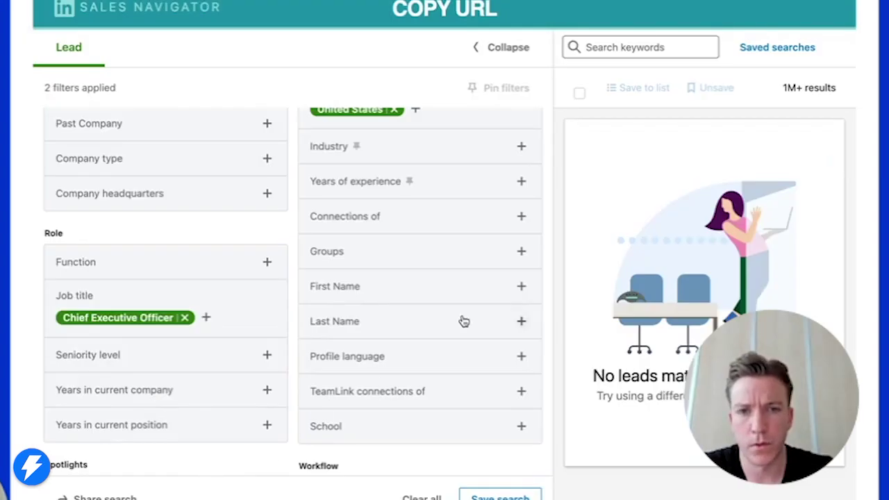
scroll(464, 264, up, 3)
click(477, 21)
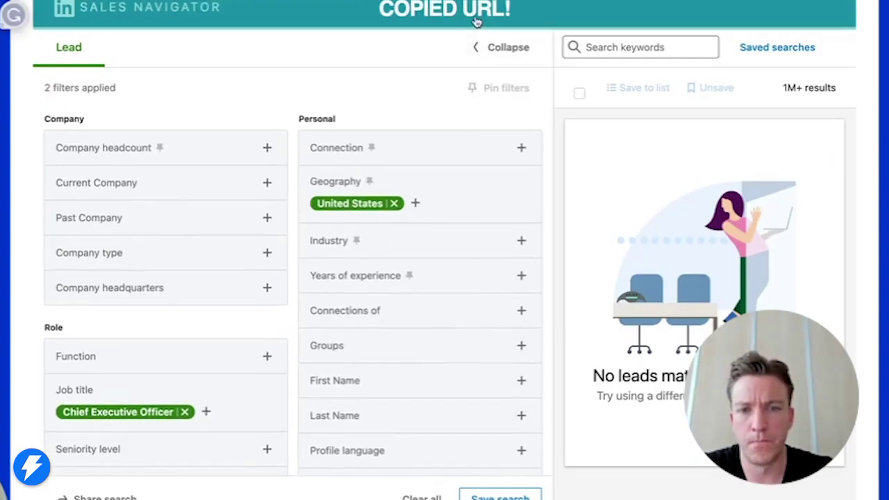
scroll(457, 25, up, 6)
Step: Launch a Sales Navigator scrape named 'Marketing-US-1-50employees-CEO Decision Makers' using the pasted search URL
click(89, 202)
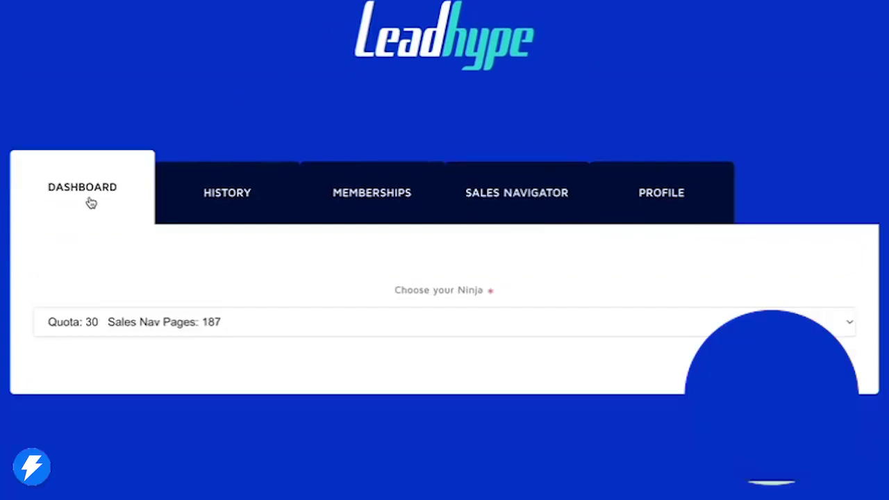
click(259, 337)
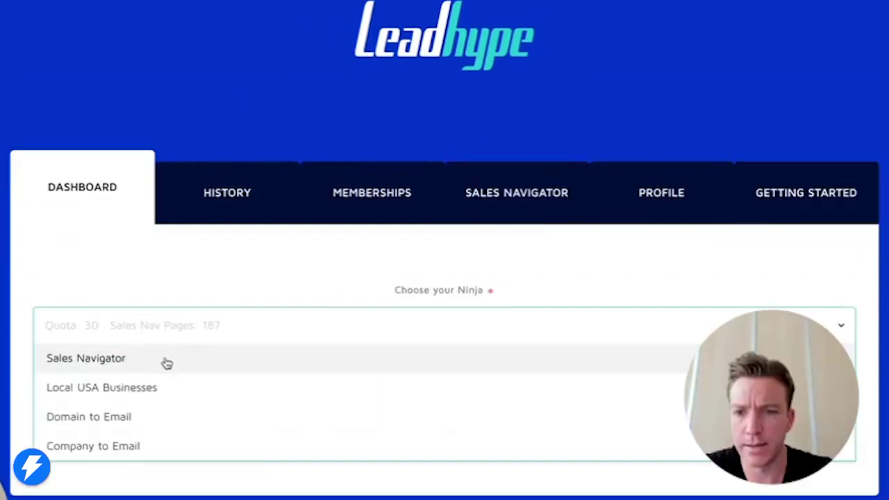
click(165, 361)
click(156, 422)
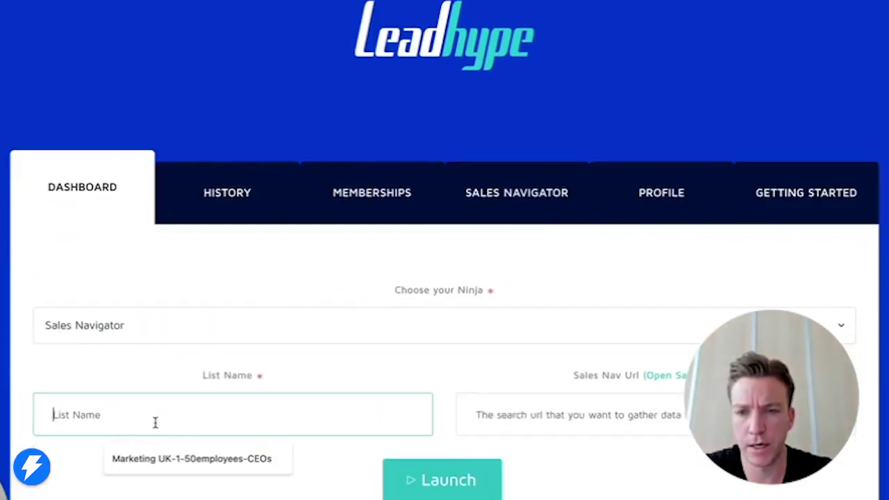
text(Ma)
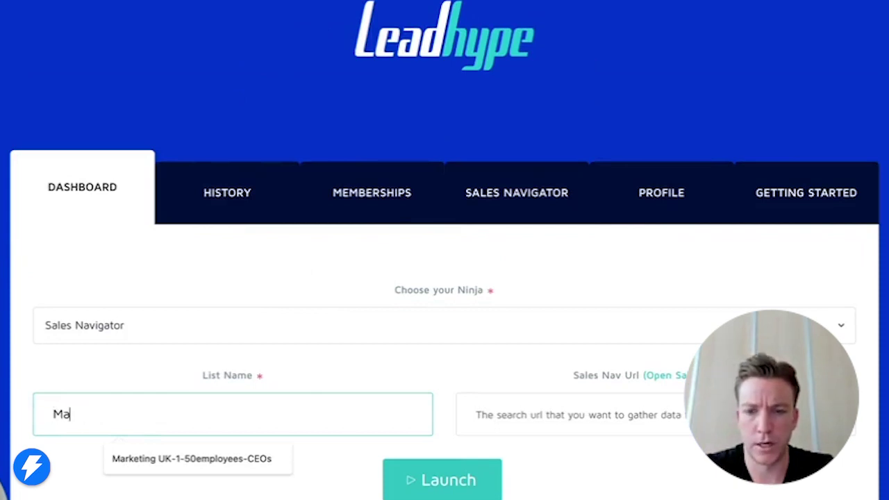
text(rketing-US-1-50)
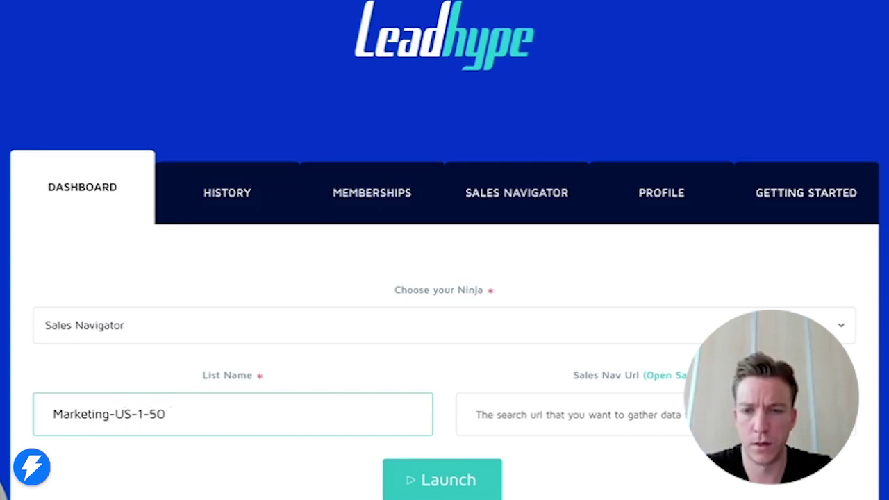
text(-en)
key(BackSpace)
text(mployees)
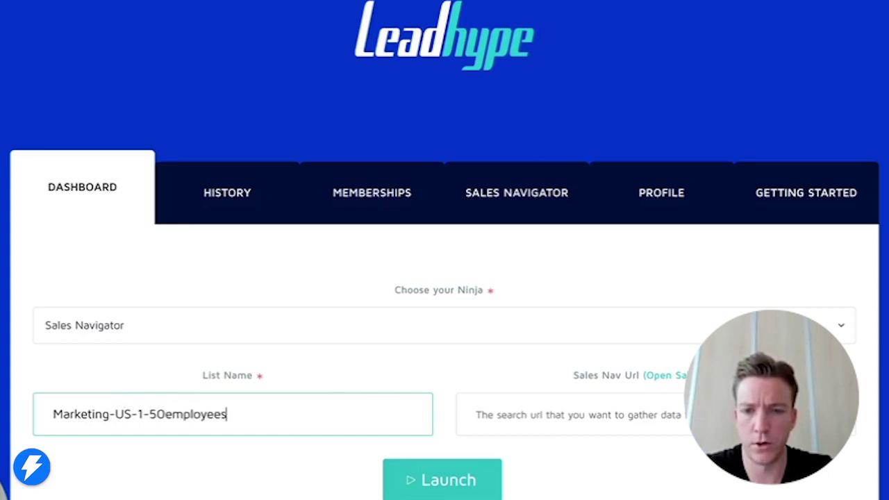
text(-Dec)
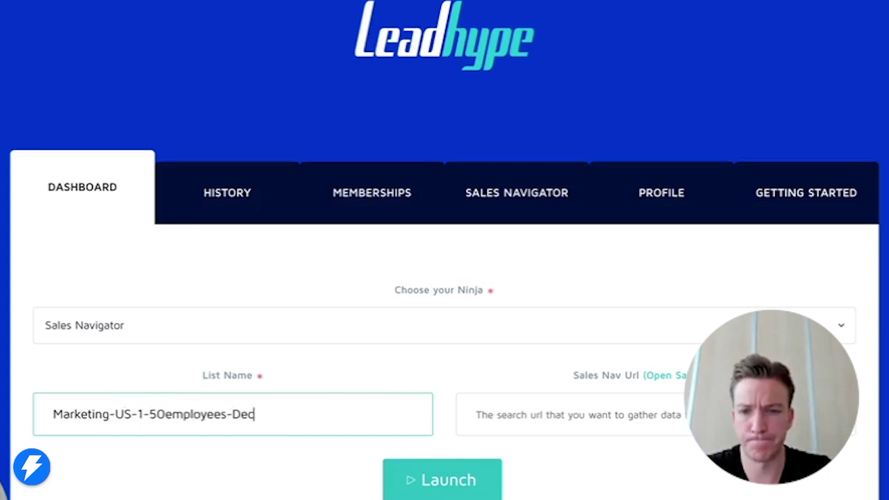
key(BackSpace)
key(BackSpace)
key(BackSpace)
text(CEO)
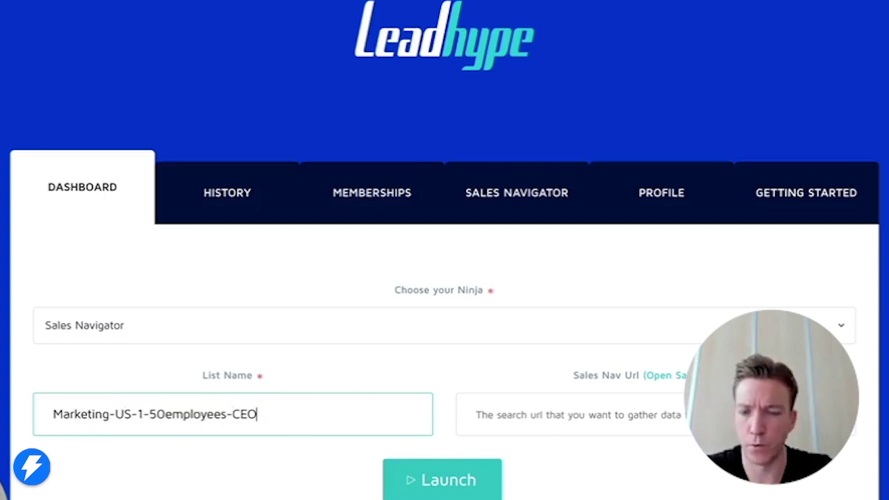
text( Decision M)
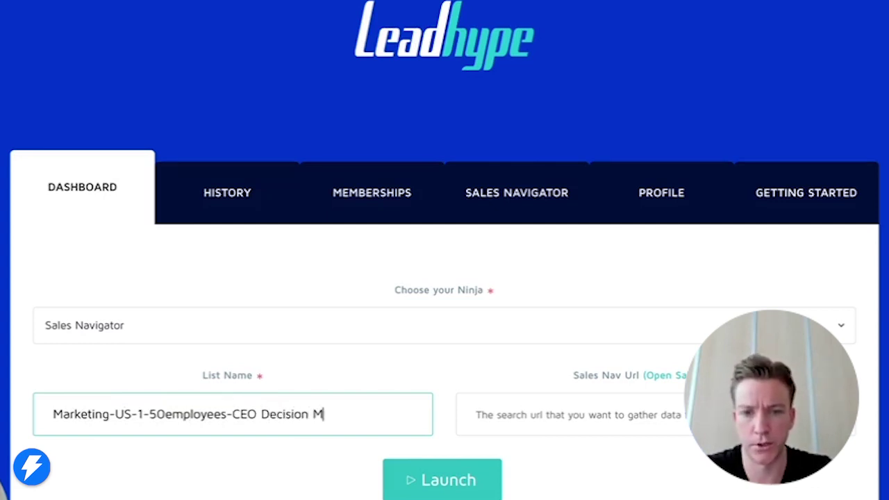
text(akers)
key(Tab)
key(ctrl+v)
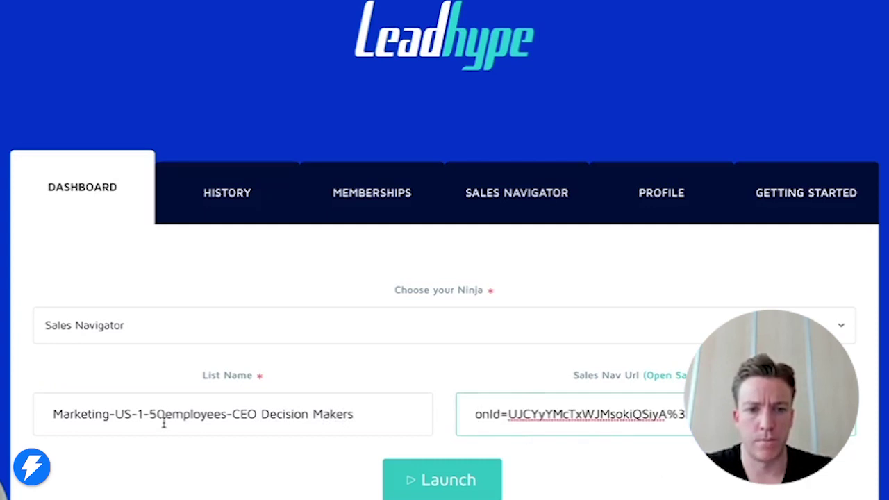
click(454, 476)
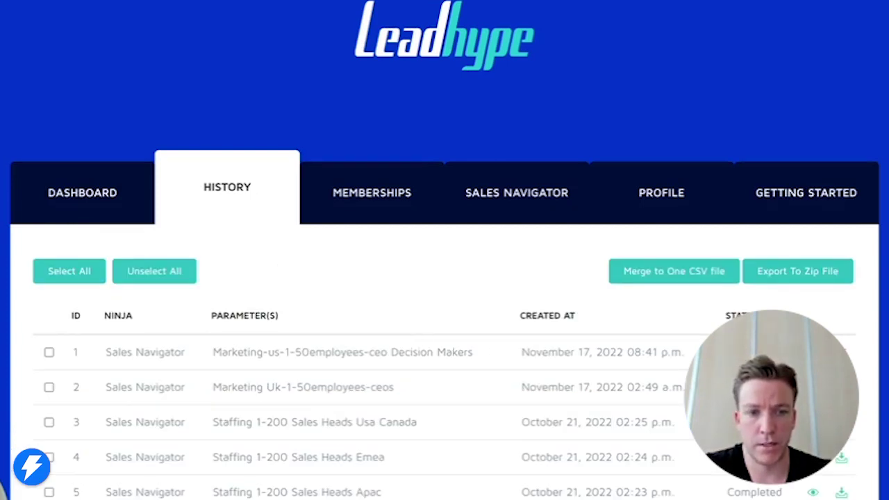
Step: Review the History jobs, highlighting the earlier UK CEO list's name, date and search parameters
triple_click(348, 382)
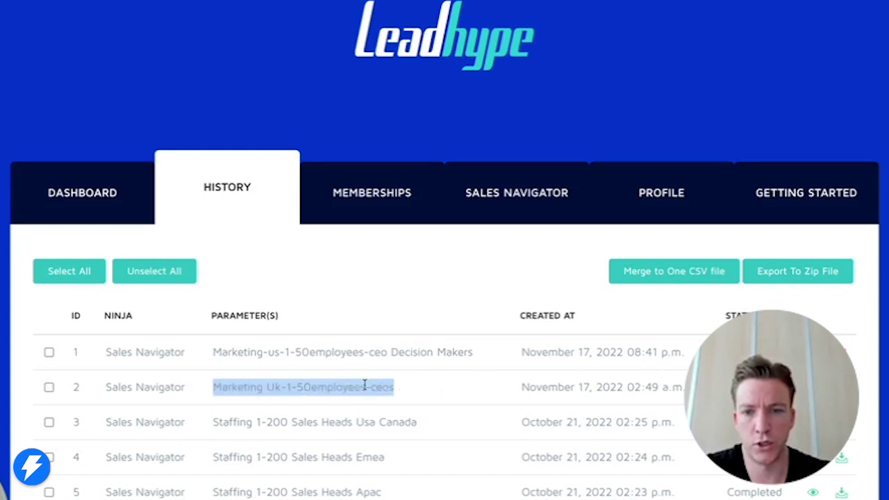
click(364, 386)
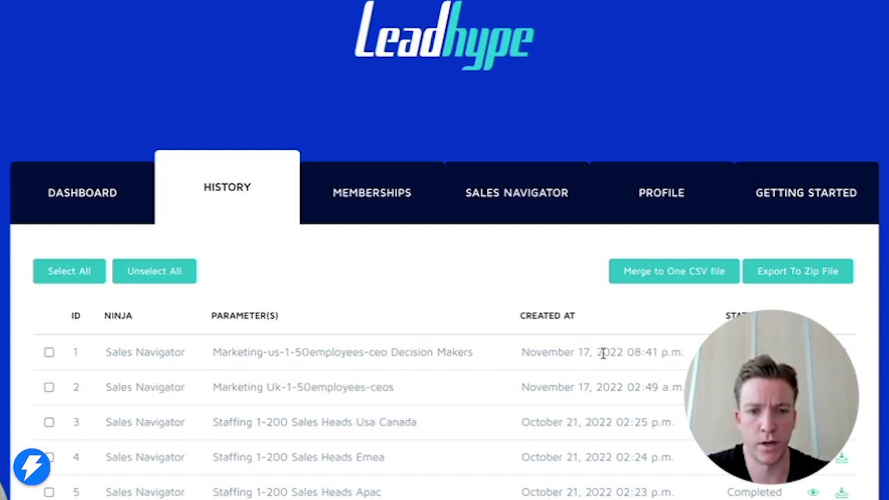
drag(601, 352, 627, 352)
click(653, 353)
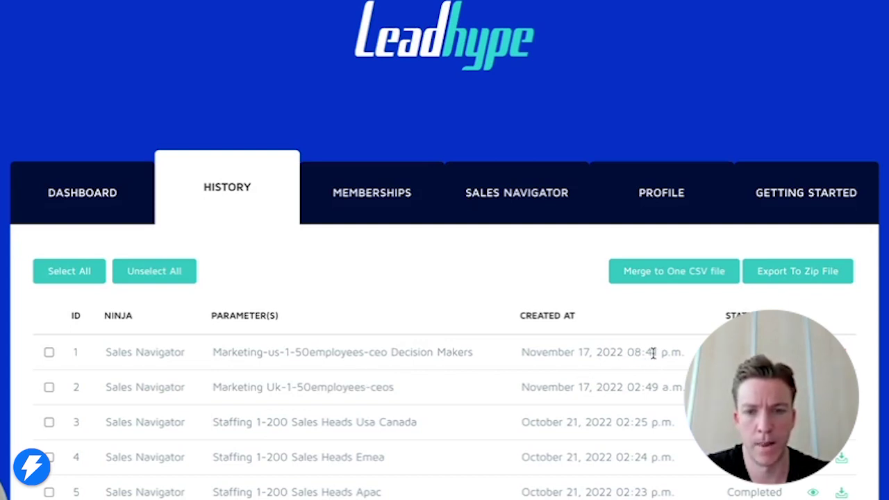
drag(125, 387, 205, 396)
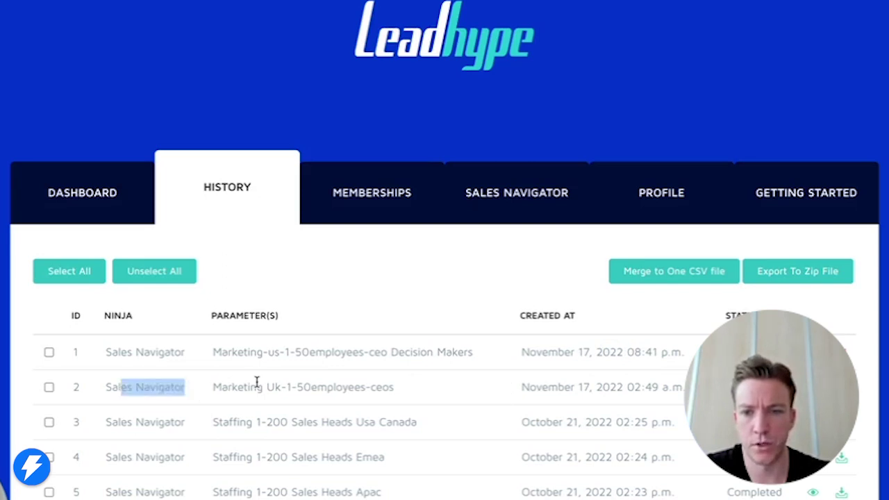
drag(257, 381, 417, 387)
click(757, 391)
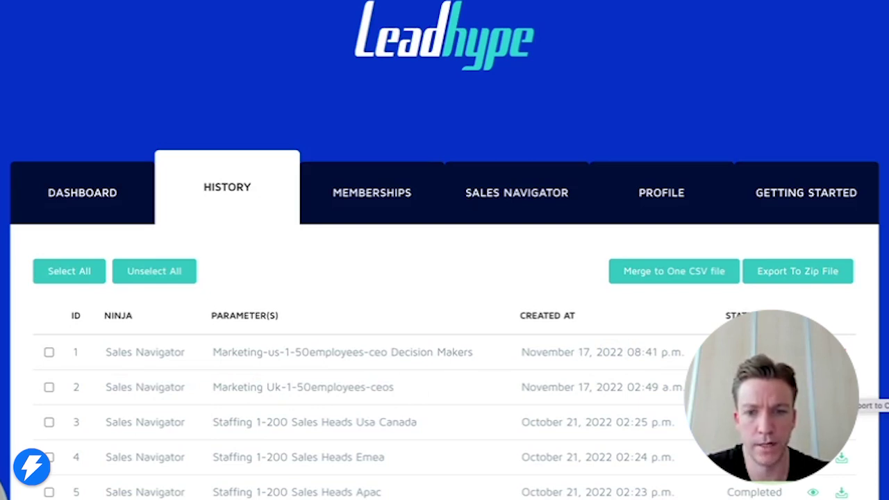
drag(224, 387, 268, 387)
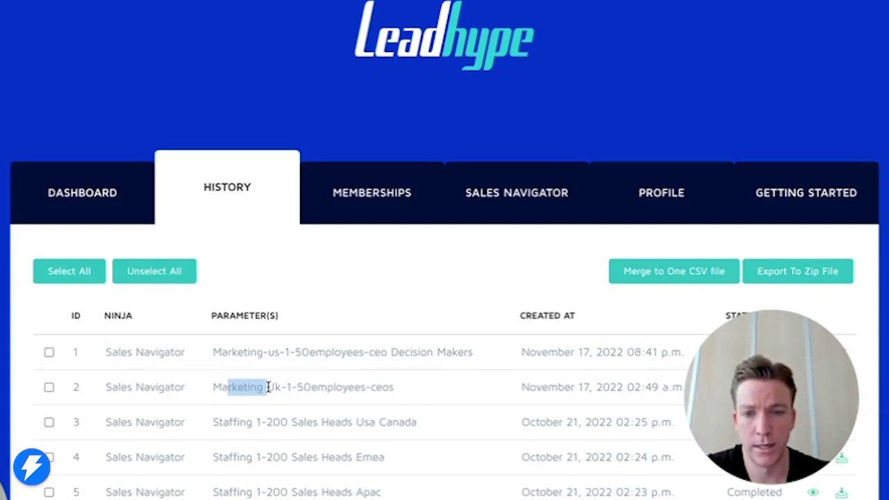
drag(338, 387, 382, 387)
drag(275, 388, 292, 387)
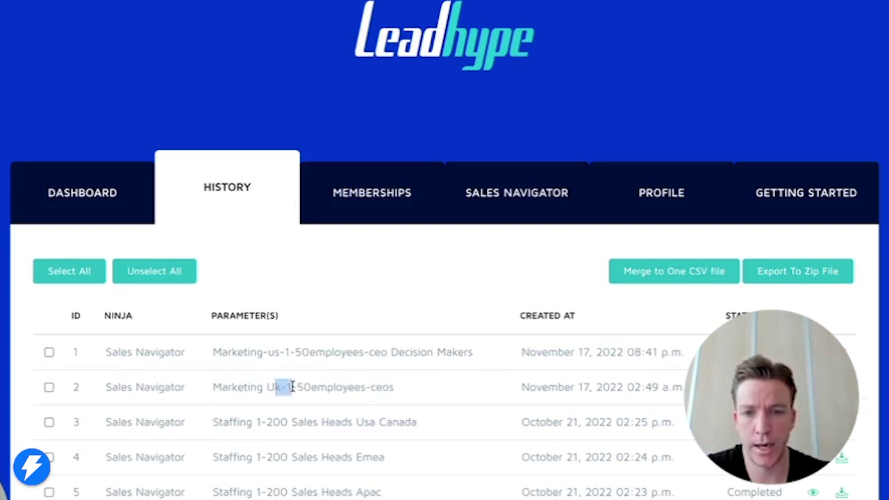
click(291, 387)
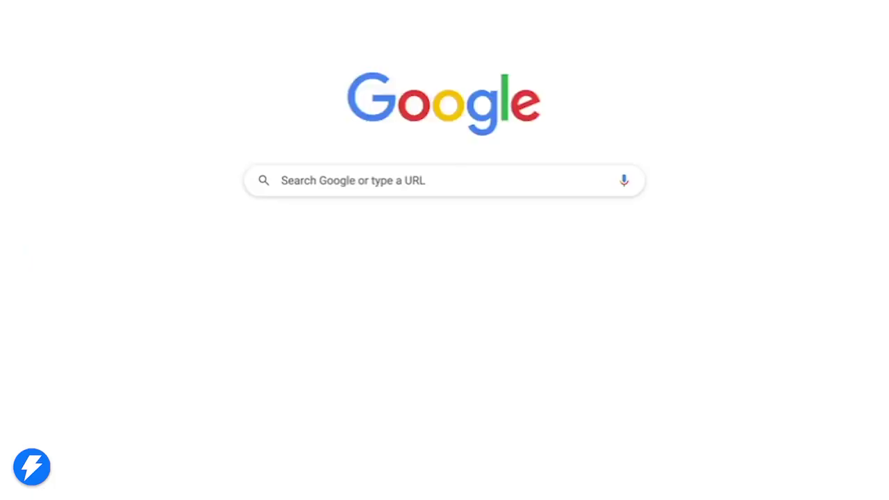
Step: Create a new Google Sheet and import result (4).csv, replacing the current sheet
text(shee)
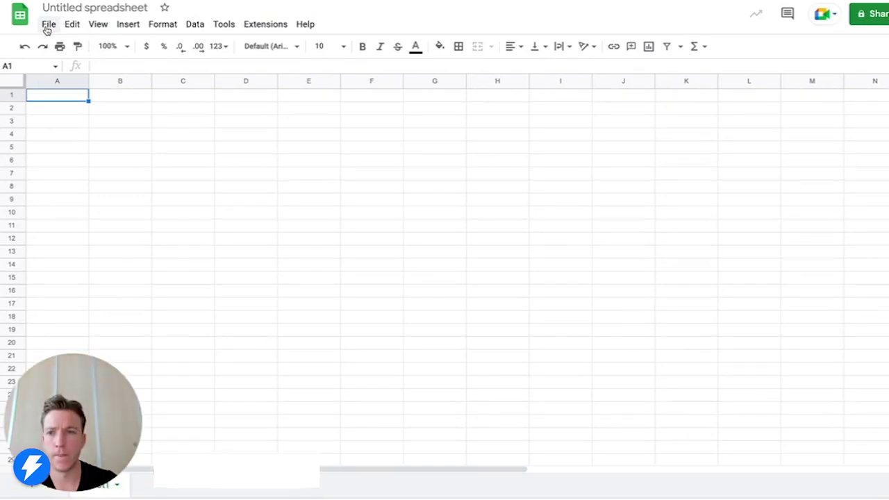
click(47, 26)
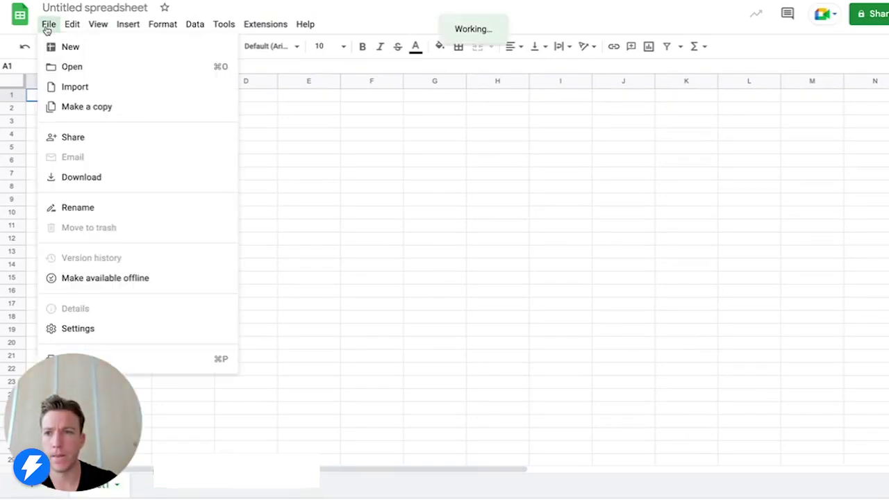
click(118, 89)
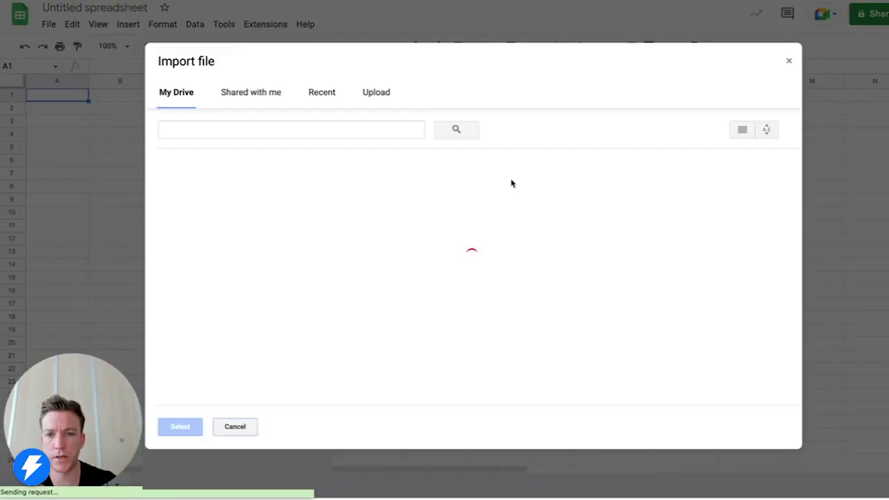
click(376, 93)
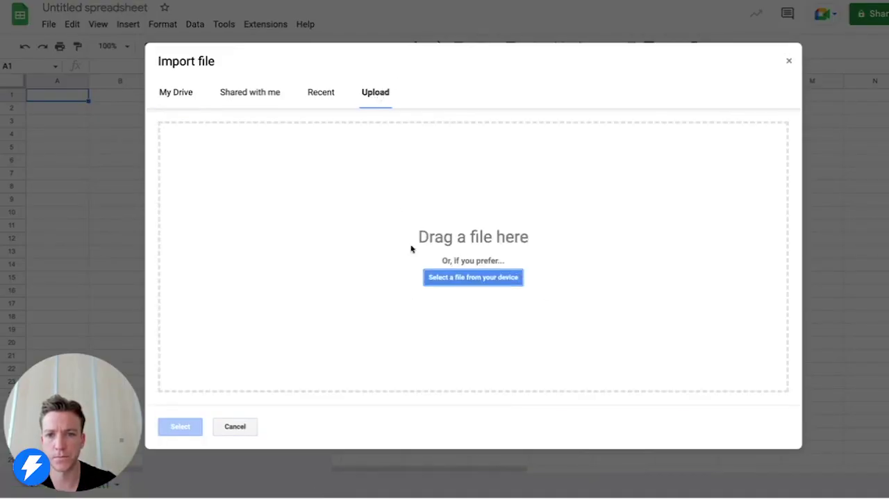
key(Return)
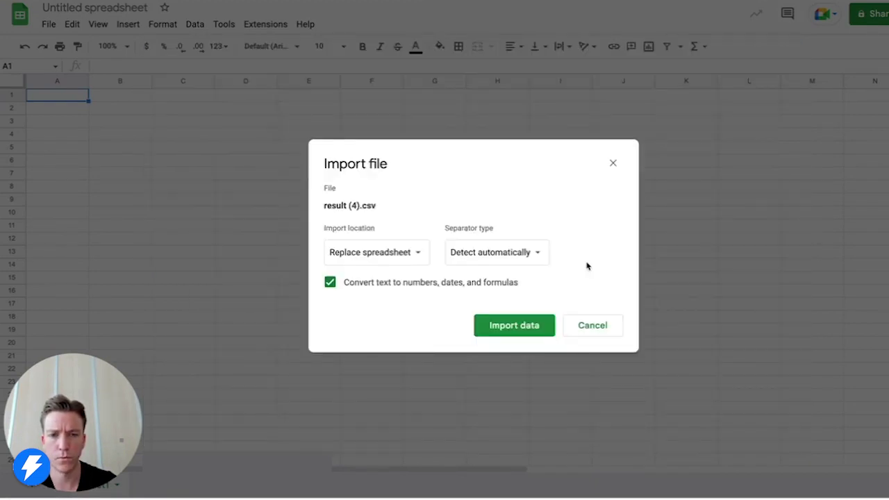
click(402, 252)
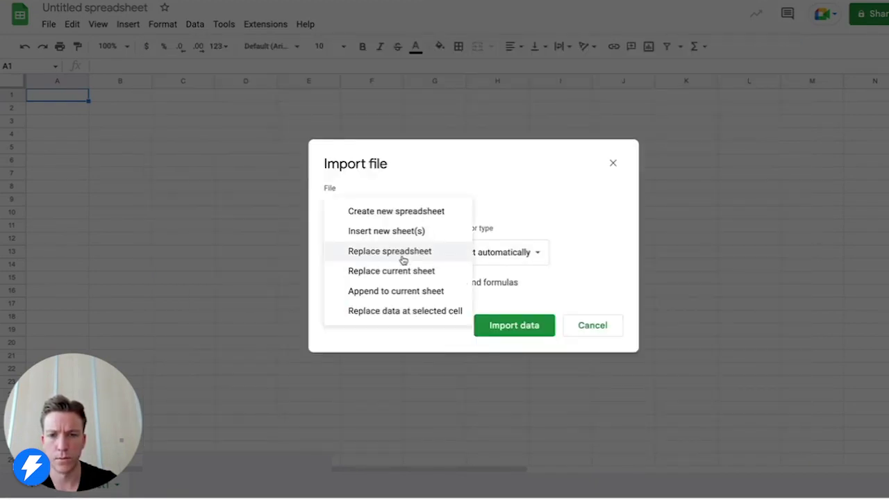
click(407, 272)
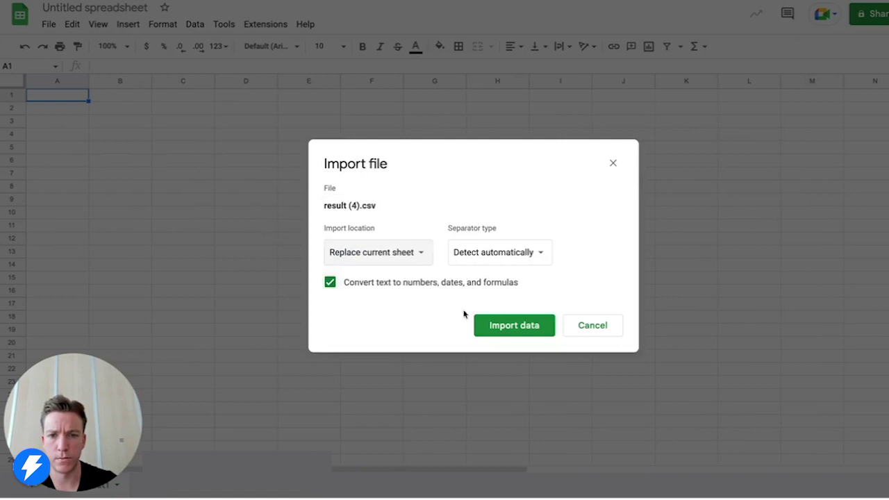
click(508, 327)
click(512, 325)
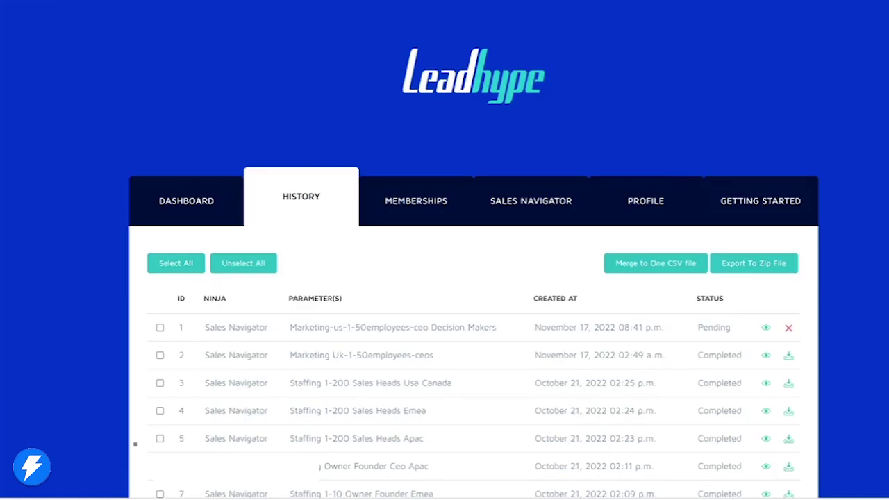
Step: Title the spreadsheet 'Marketing Uk-1-50employees-ceos' using the list name from History
drag(289, 354, 452, 359)
key(ctrl+c)
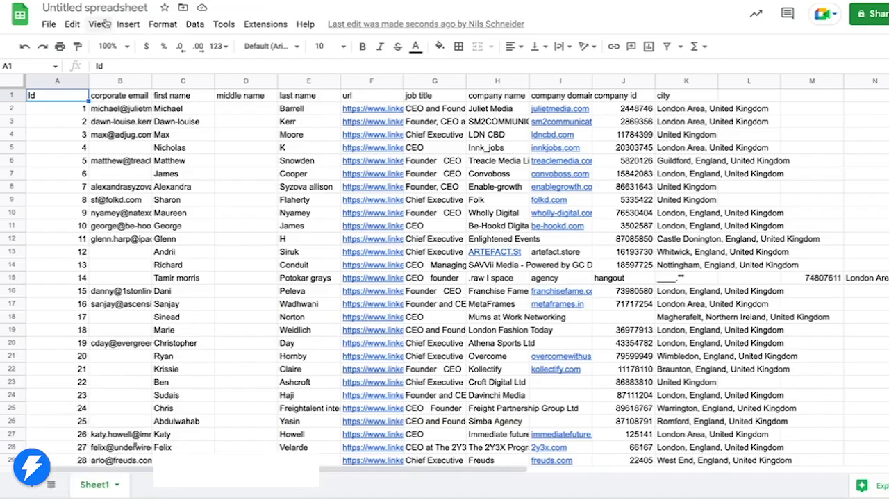
click(90, 7)
key(ctrl+v)
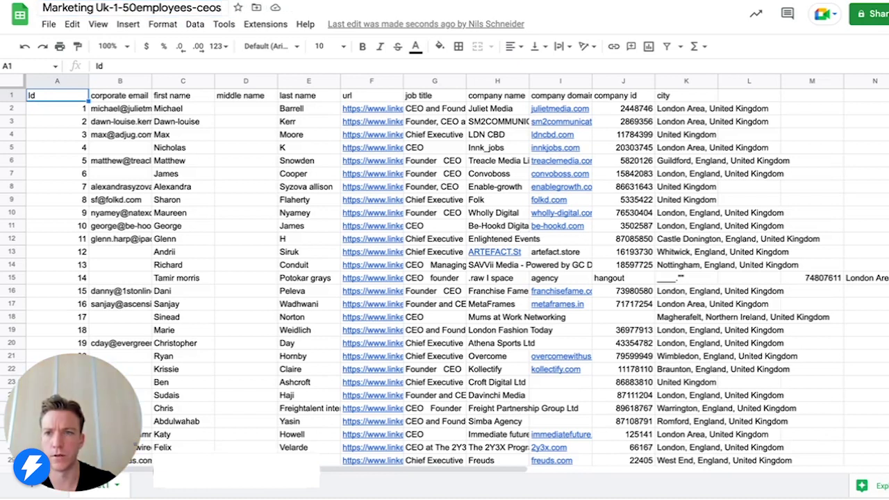
Step: Delete the id, middle name, url, company domain, company id and city columns
click(250, 163)
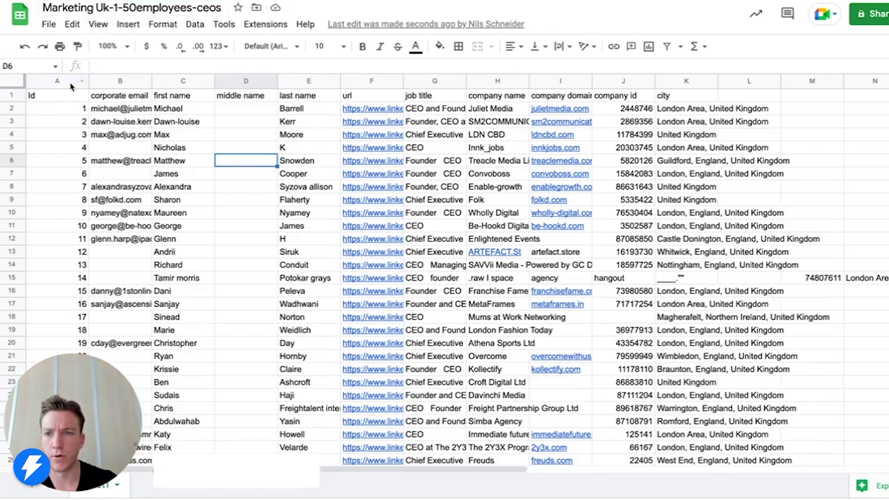
click(67, 81)
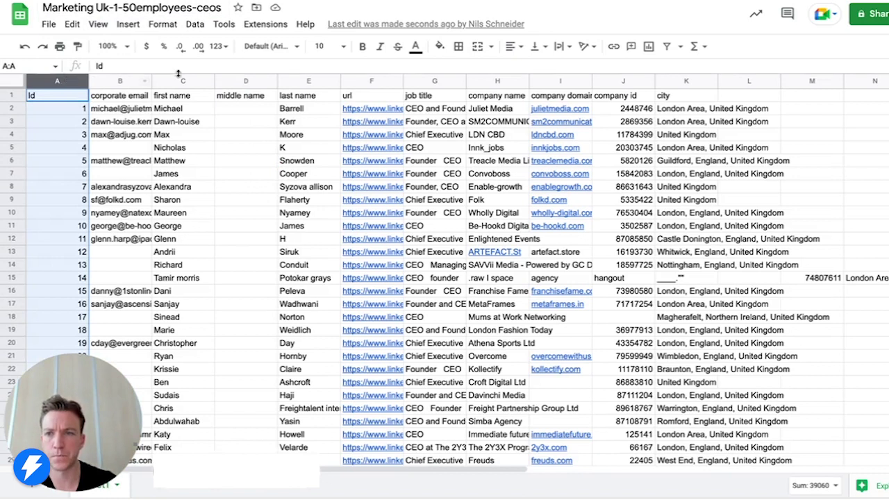
click(246, 82)
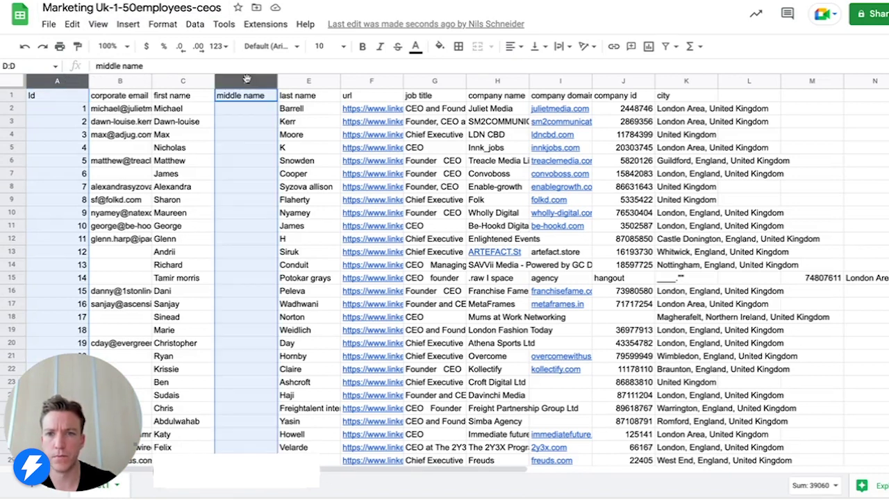
click(380, 81)
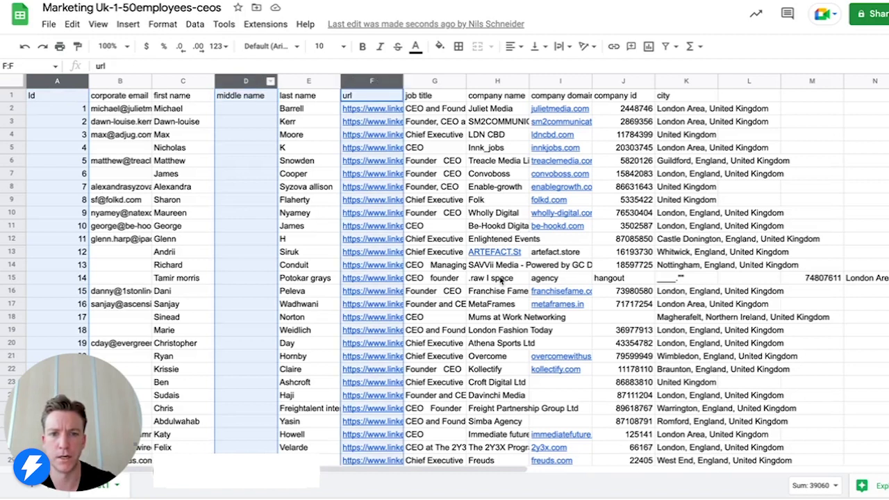
ctrl+click(560, 82)
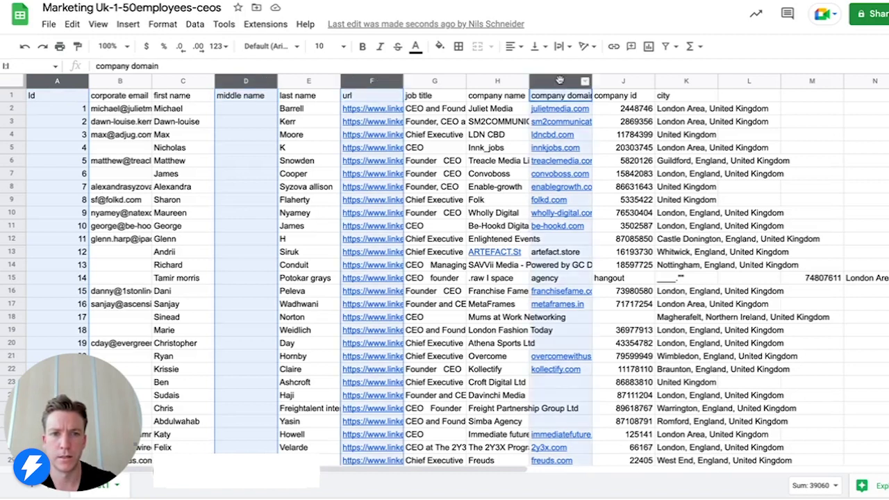
ctrl+click(614, 81)
ctrl+click(684, 82)
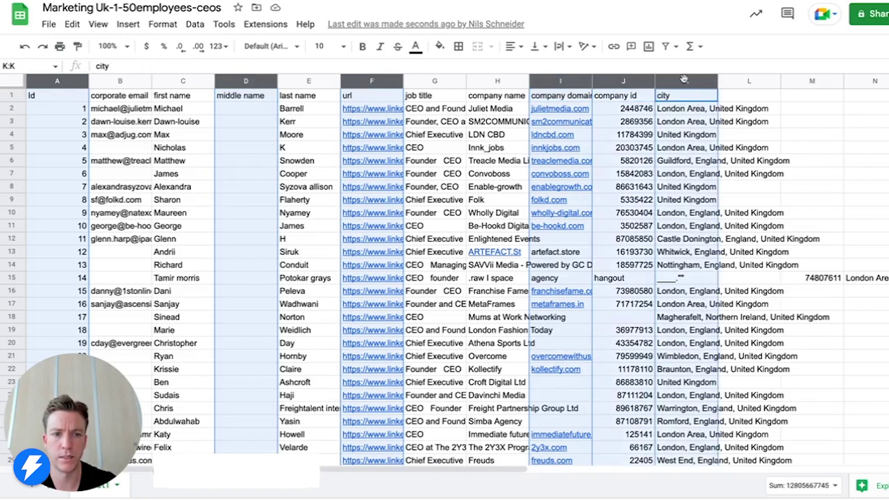
click(710, 82)
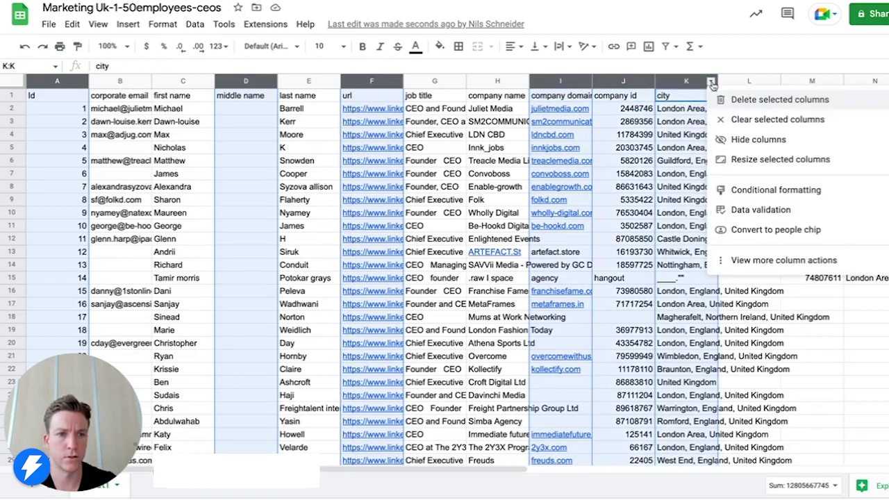
click(758, 101)
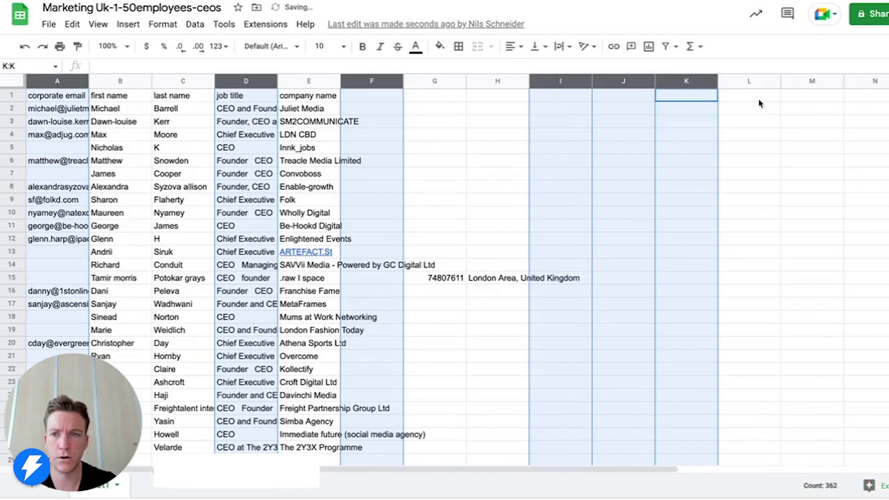
click(452, 164)
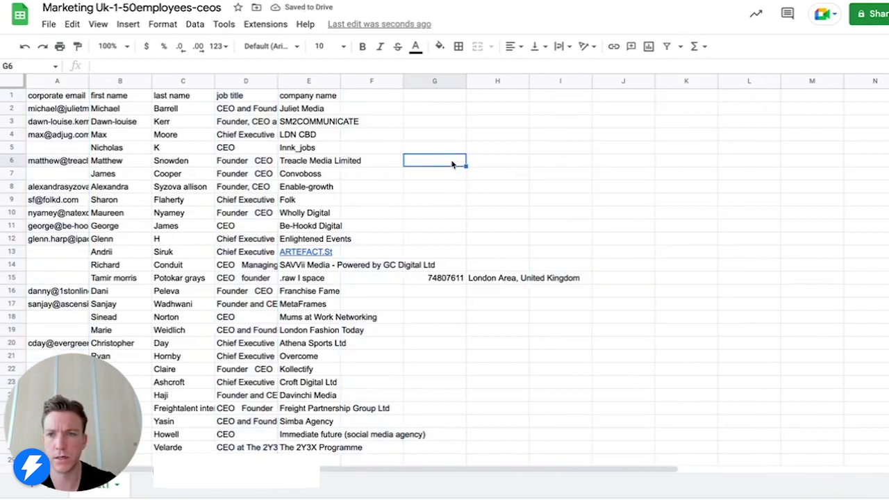
Step: Create a filter on the whole sheet and untick (Blanks) in the corporate email column
click(16, 82)
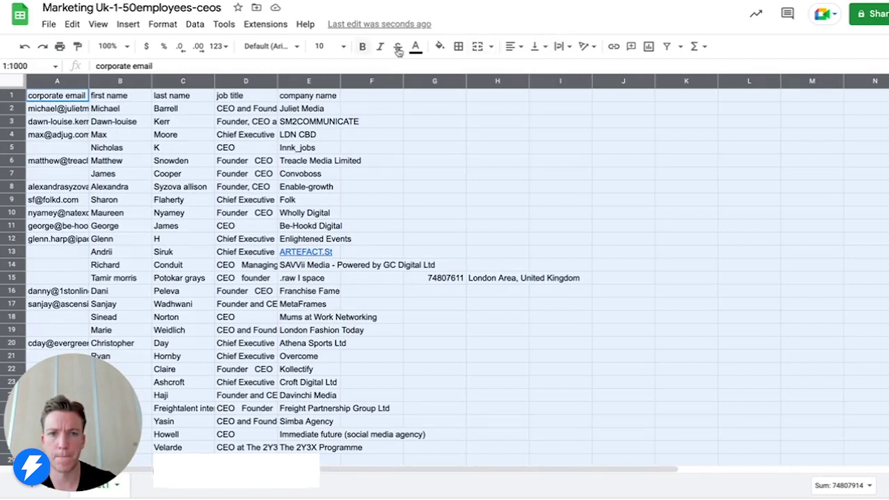
click(667, 46)
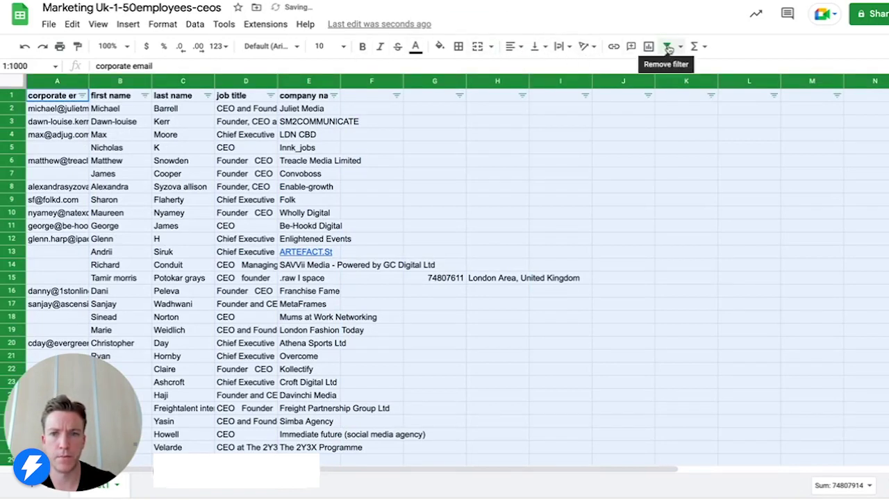
click(82, 95)
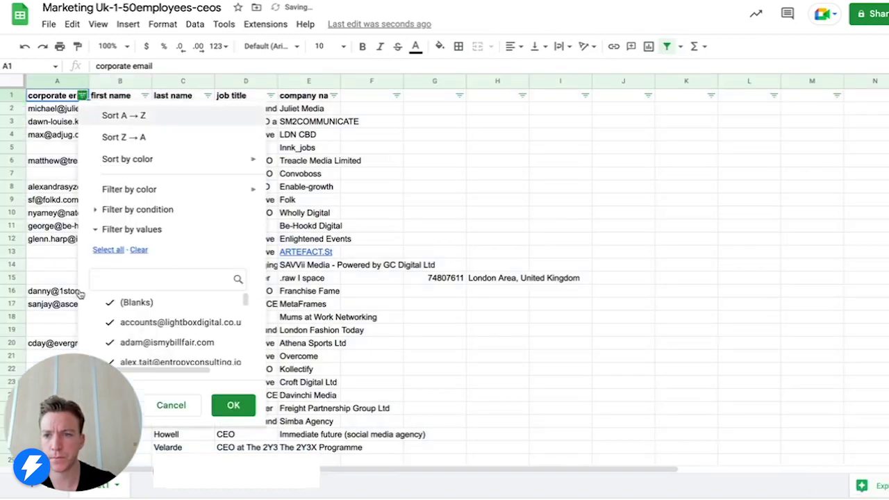
drag(84, 363, 614, 148)
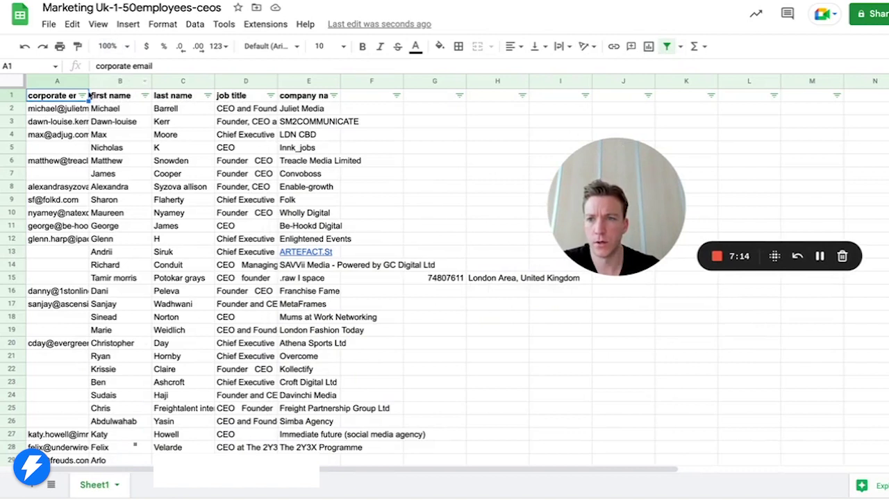
click(82, 95)
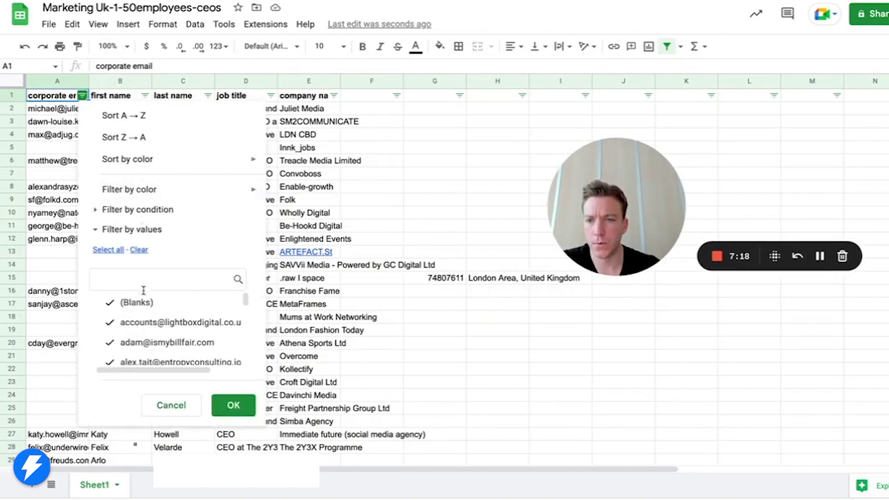
click(234, 406)
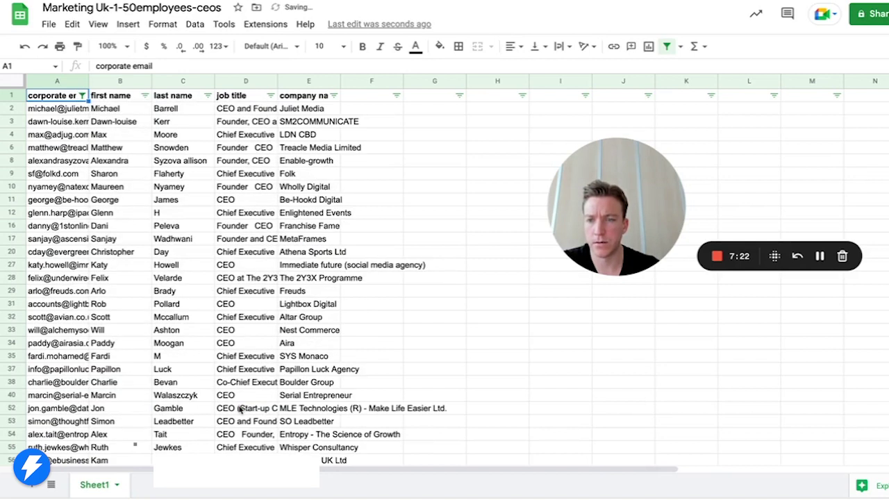
Step: Copy the filtered leads A1:E274 and paste them into a new blank sheet
key(shift+Right)
key(shift+Right)
key(shift+Right)
key(shift+Right)
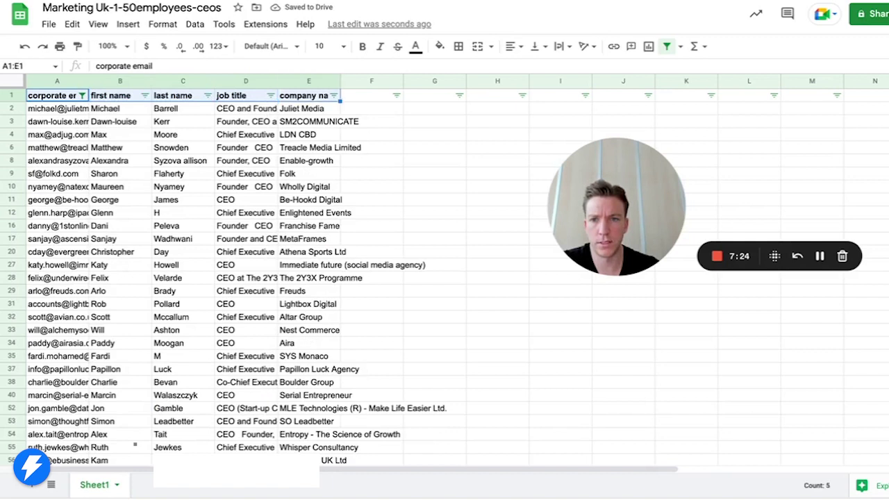
key(ctrl+shift+Down)
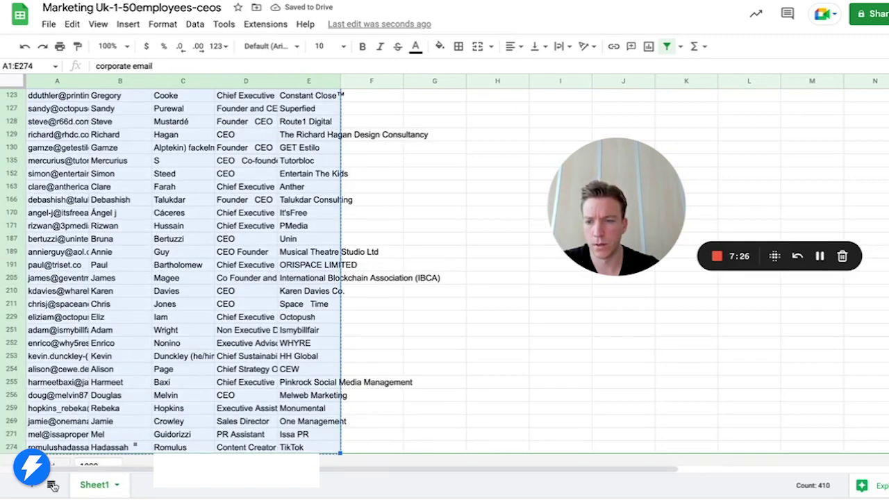
click(33, 484)
key(ctrl+v)
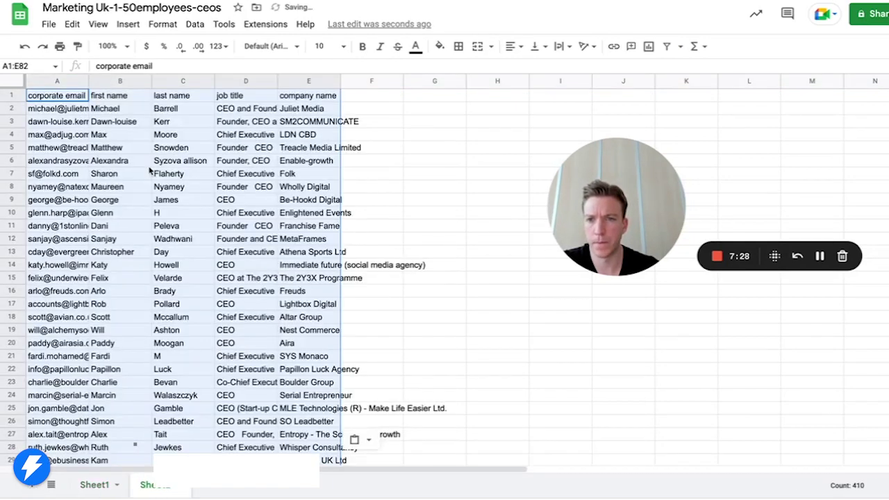
Step: Delete the original Sheet1 so only Sheet2's leads remain, then switch windows
click(115, 486)
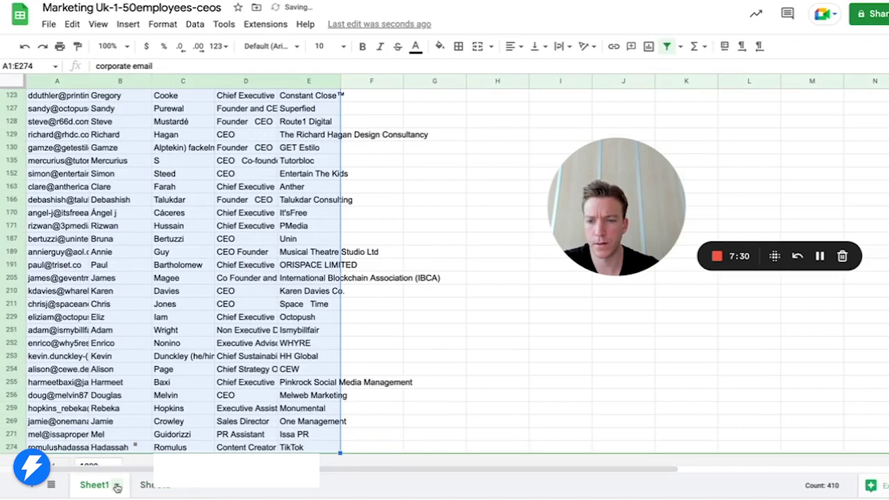
click(116, 485)
click(104, 267)
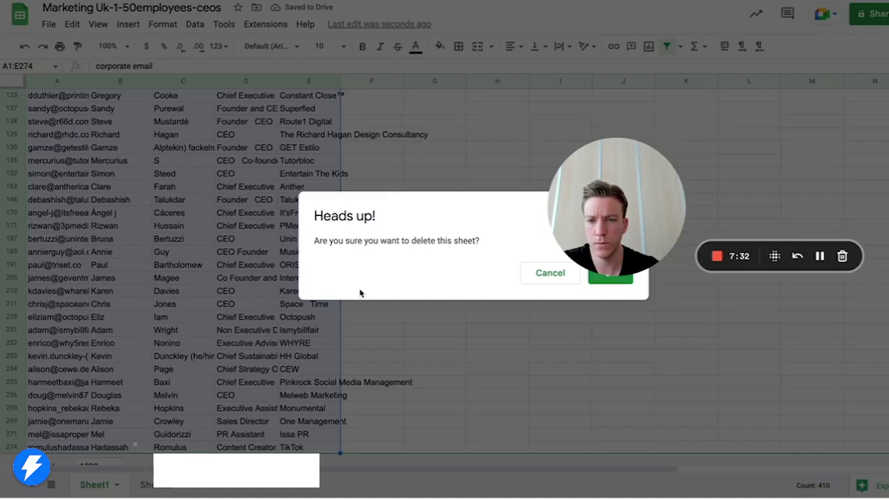
click(617, 279)
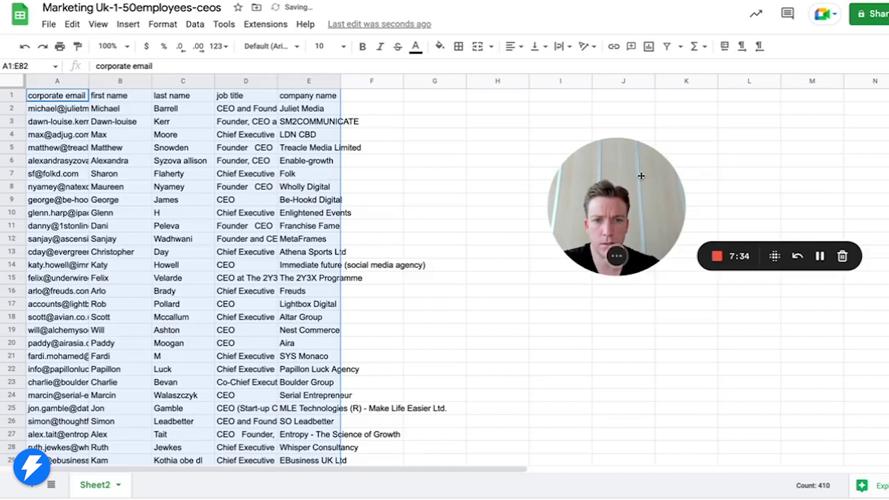
drag(640, 175, 86, 379)
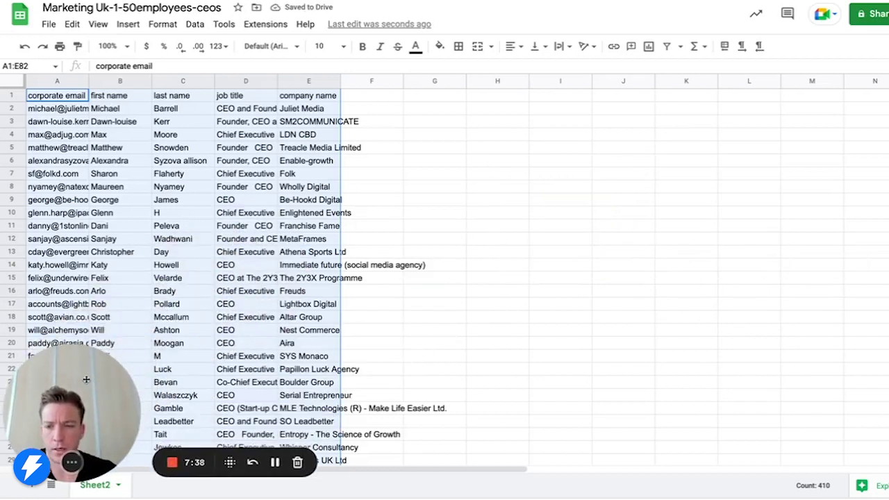
click(387, 198)
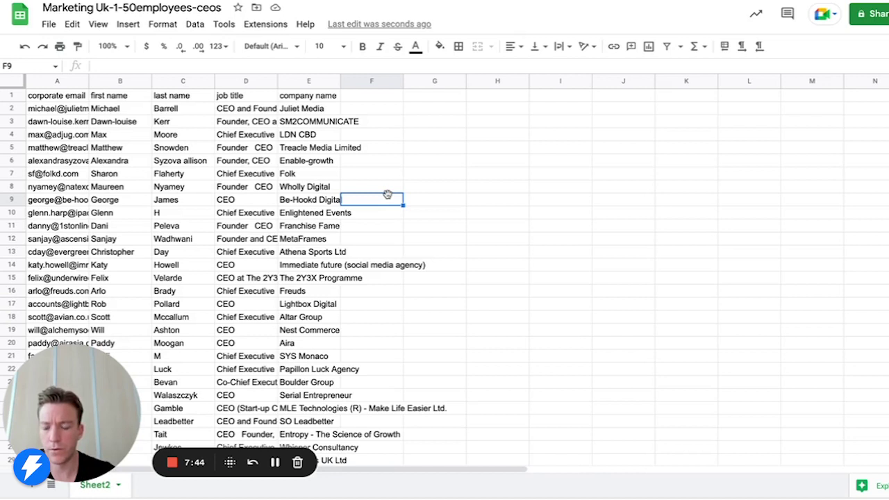
key(ctrl+Tab)
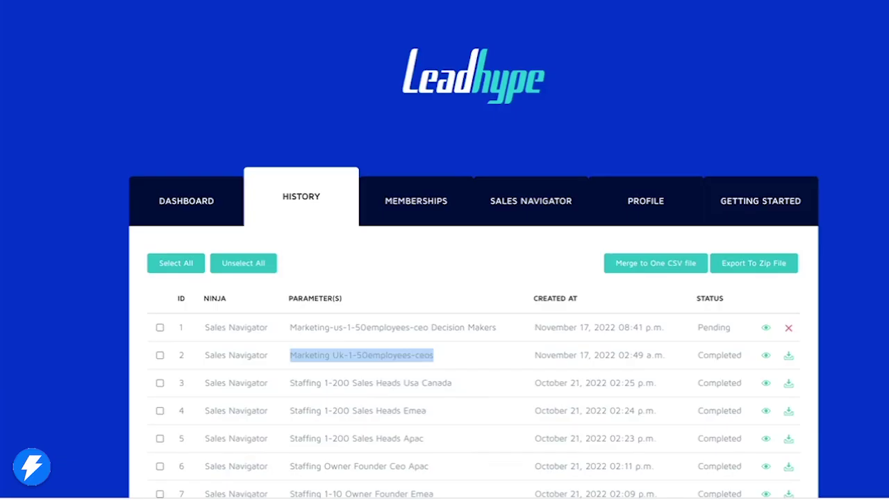
Step: Look over Leadhype's Sales Navigator page and its COPY URL panel
click(200, 199)
click(526, 213)
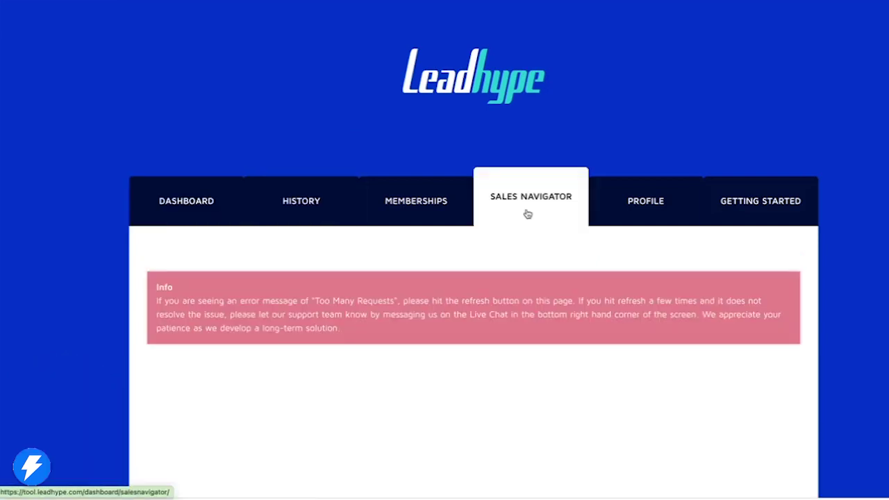
scroll(547, 379, down, 1)
scroll(547, 378, down, 3)
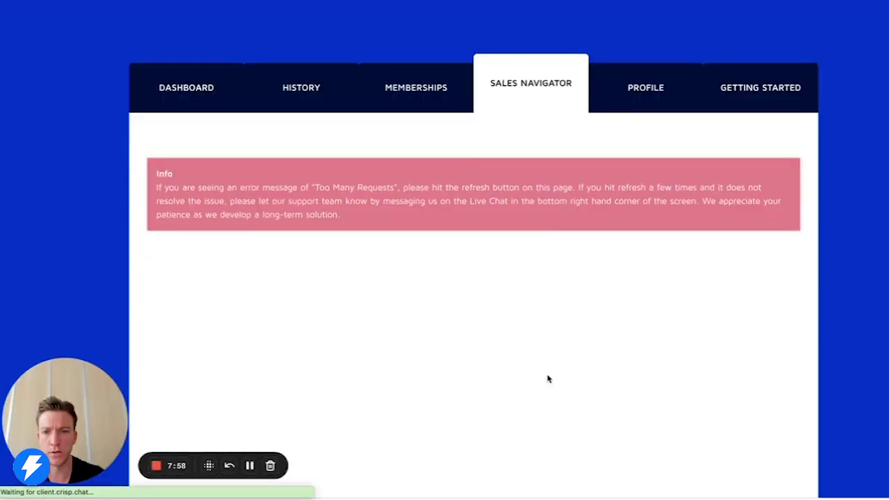
scroll(547, 378, down, 2)
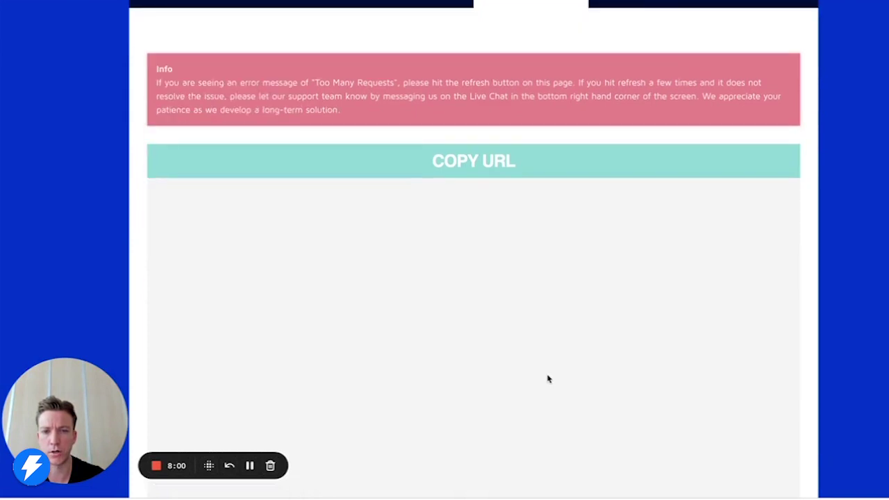
scroll(547, 378, up, 5)
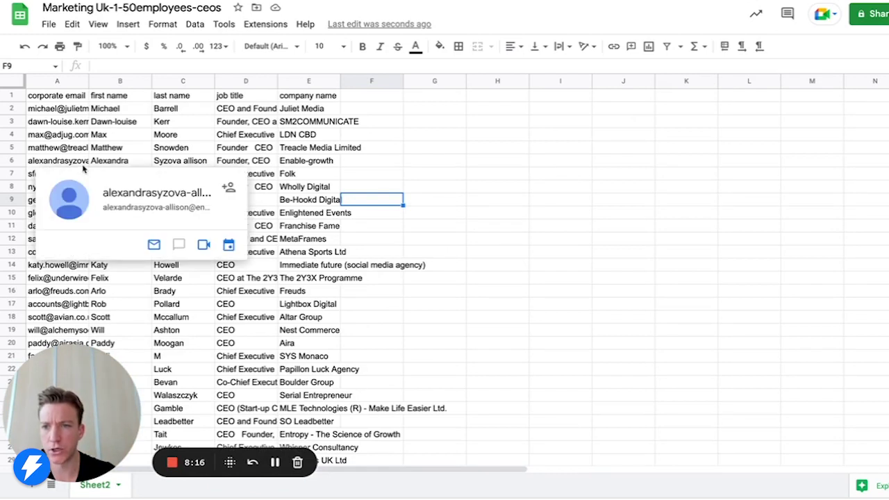
Step: Download the lead sheet as a Comma Separated Values (.csv) file
click(425, 164)
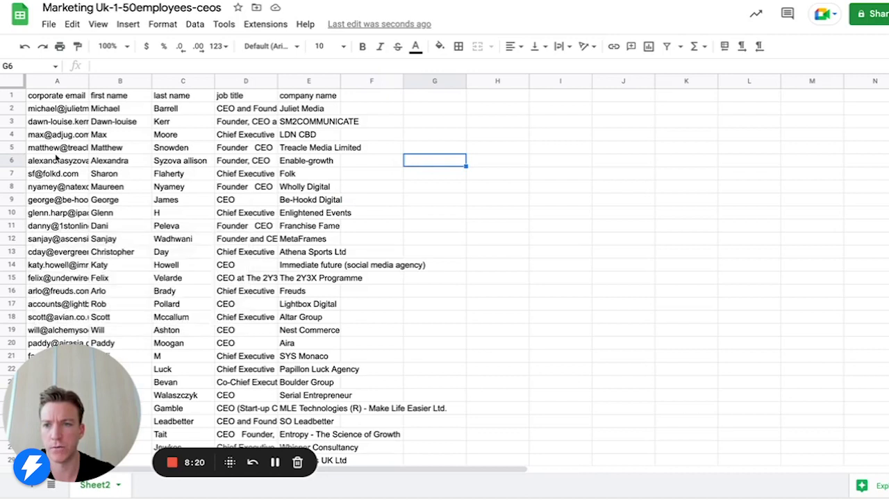
click(51, 24)
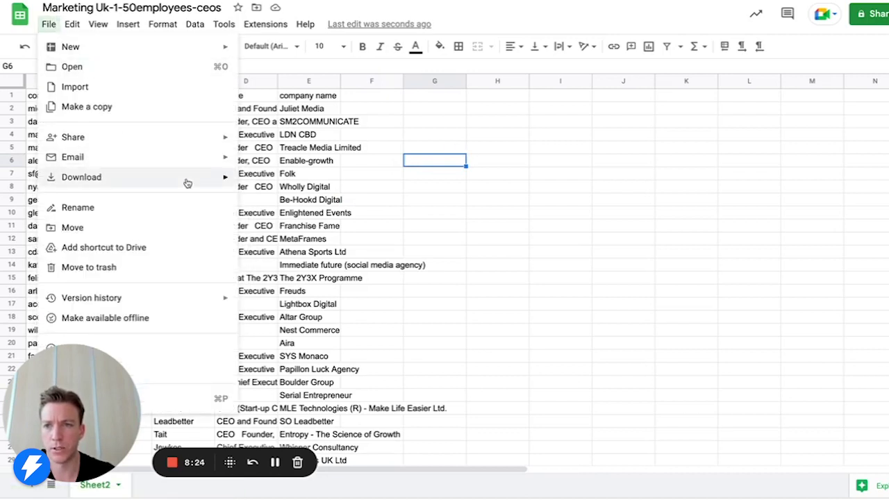
mouse_move(186, 183)
click(373, 258)
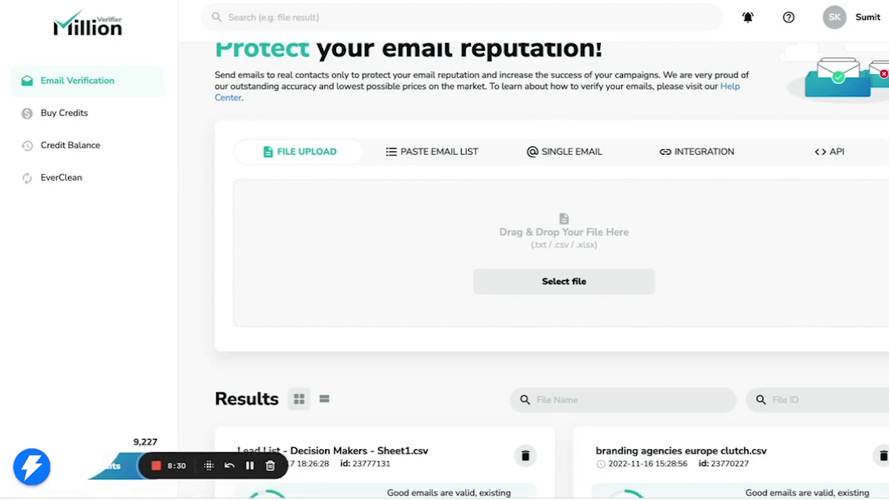
Step: Open MillionVerifier in a new tab and reach its email verification dashboard
key(ctrl+t)
text(million)
key(Return)
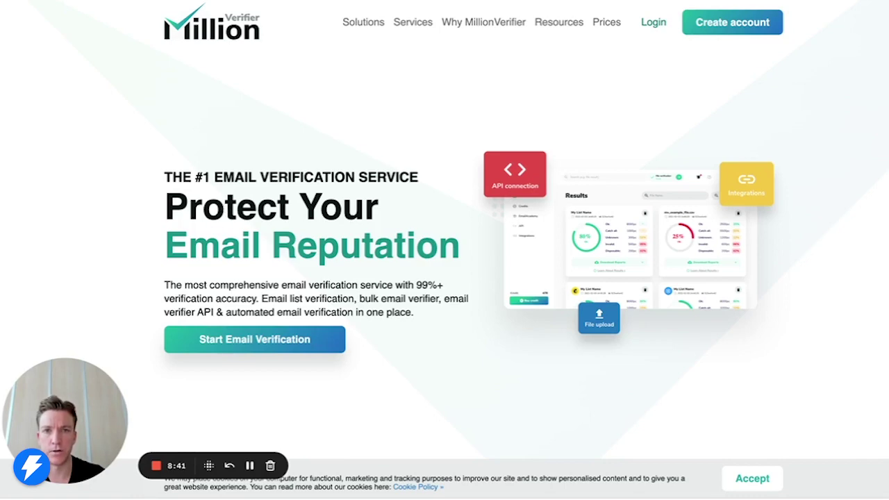
key(ctrl+Tab)
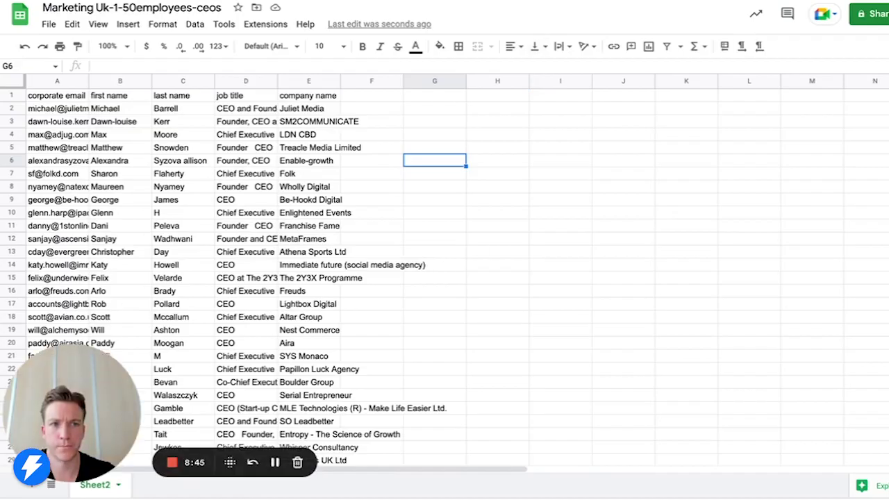
key(ctrl+shift+Tab)
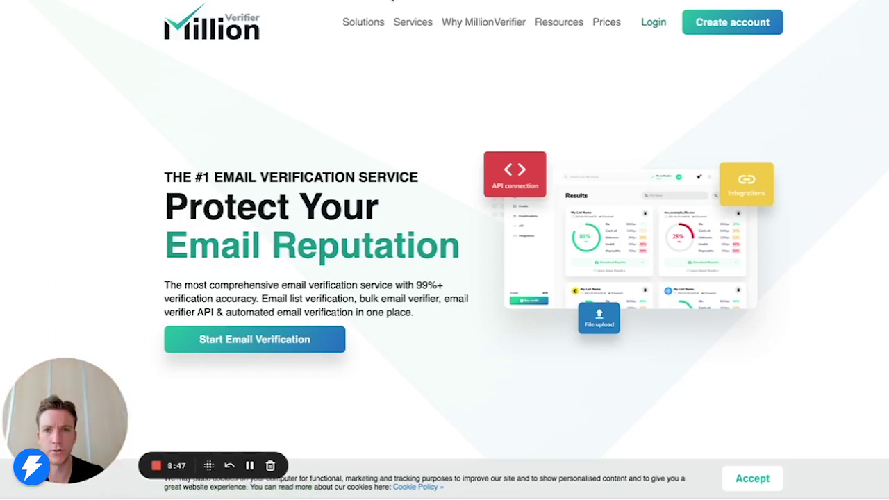
key(ctrl+Tab)
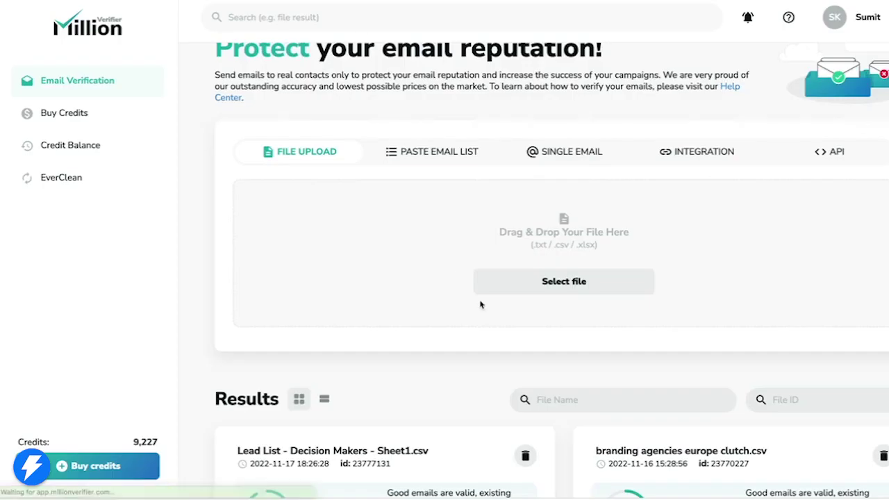
Step: Upload Marketing Uk-1-50employees-ceos - Sheet2.csv and start verifying its 81 emails
click(564, 282)
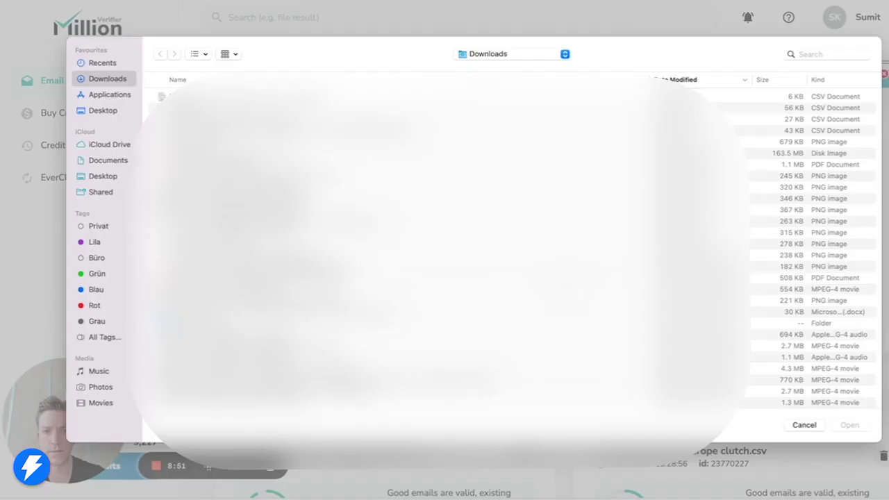
click(417, 95)
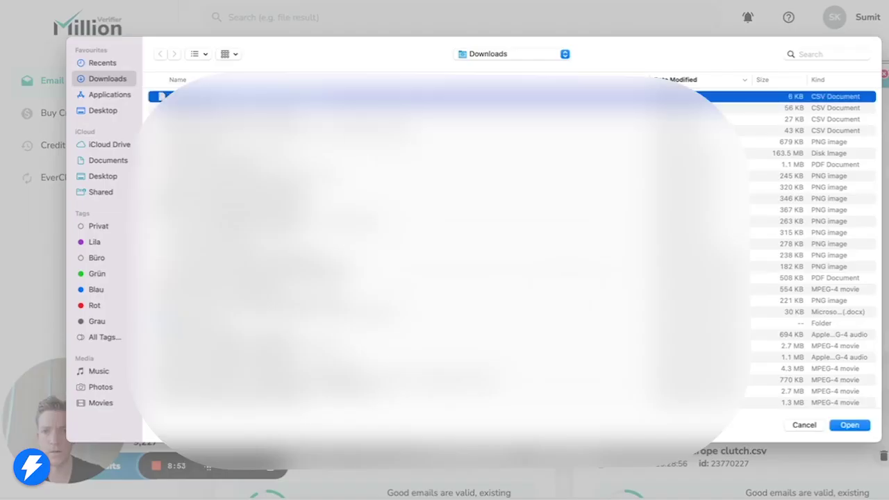
key(Return)
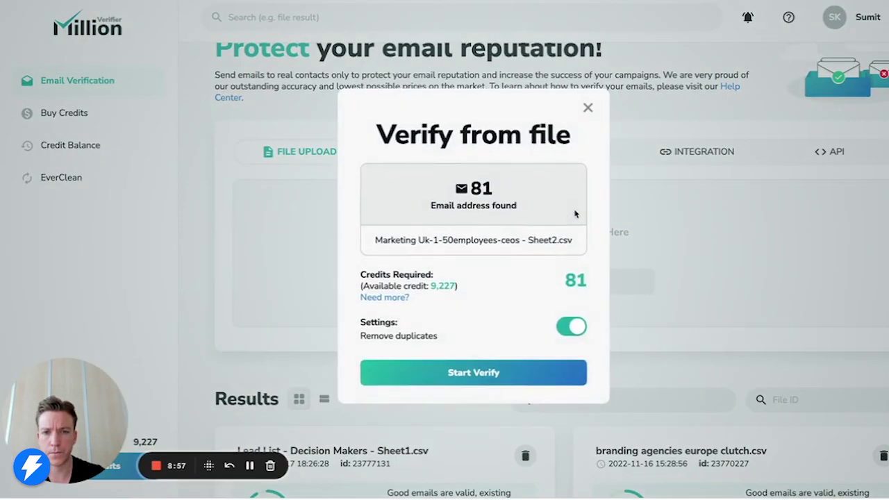
click(462, 375)
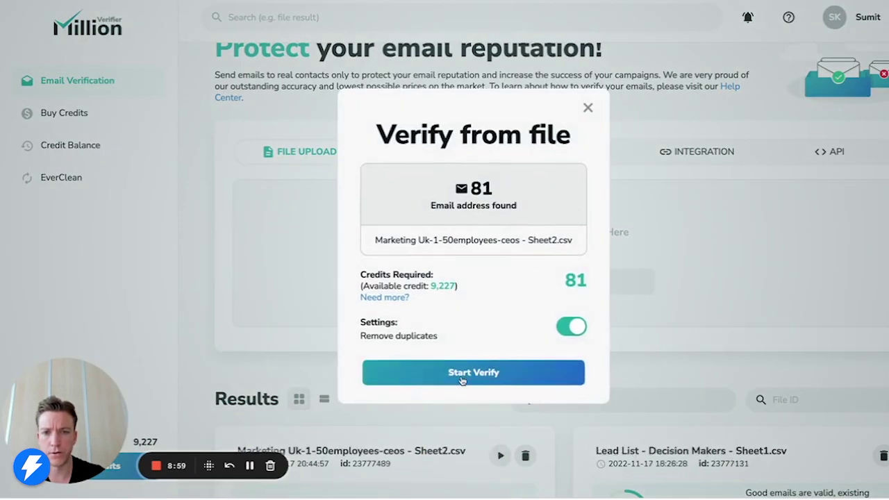
Step: Download the Good Emails Only report for branding agencies europe clutch.csv, then go to Instantly
scroll(460, 380, down, 5)
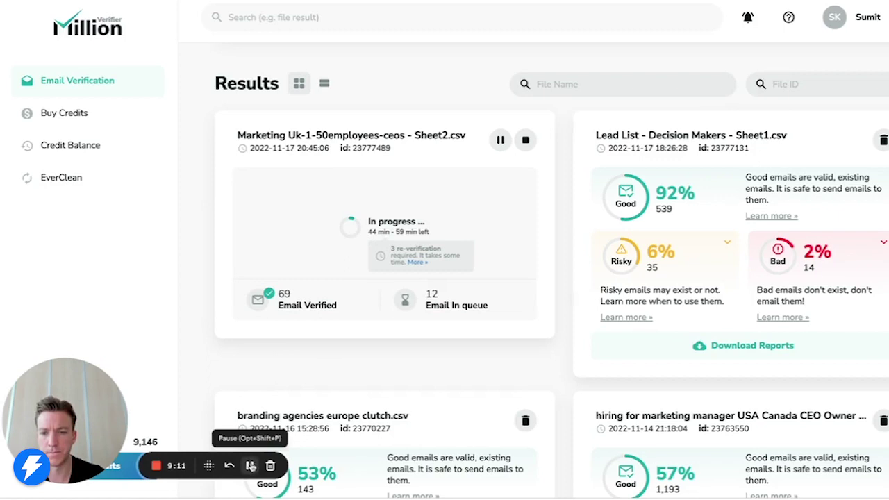
scroll(236, 444, down, 1)
scroll(530, 313, down, 3)
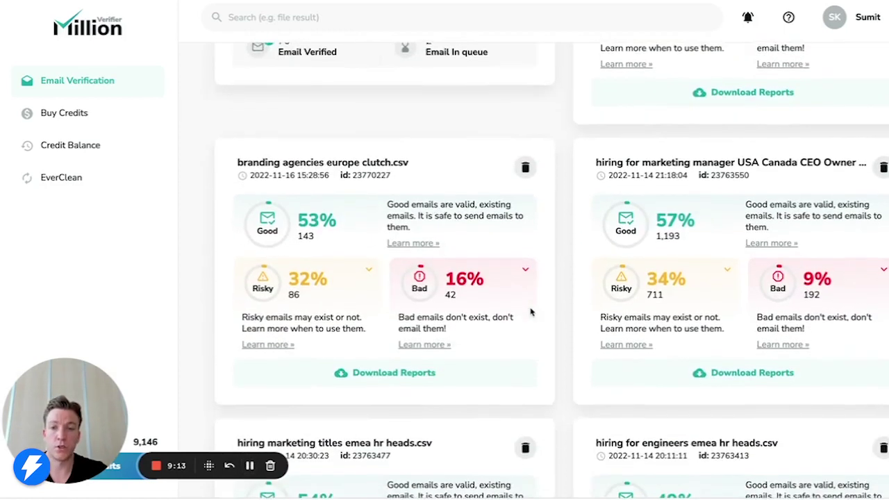
scroll(530, 312, up, 3)
scroll(531, 313, up, 1)
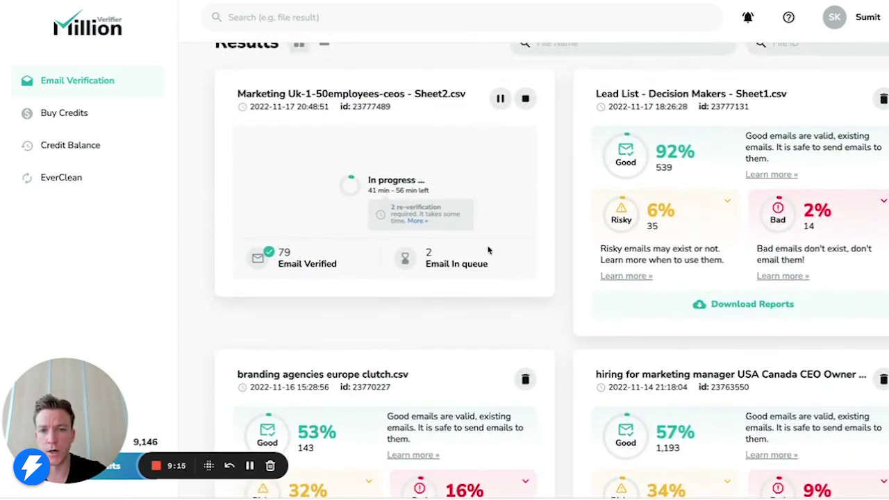
scroll(562, 315, down, 3)
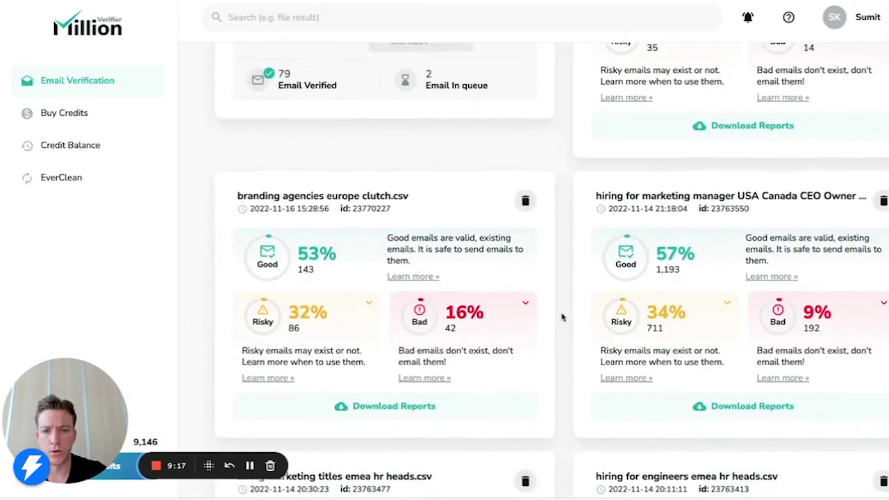
scroll(562, 316, down, 1)
mouse_move(368, 381)
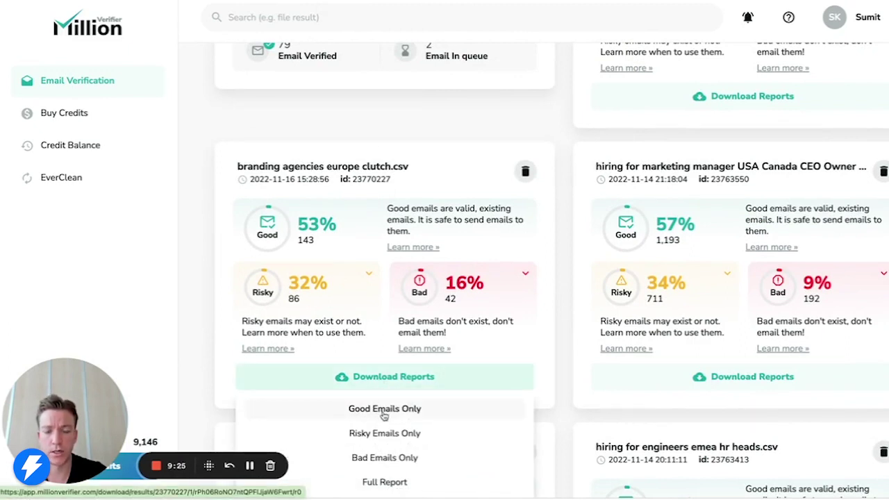
click(384, 411)
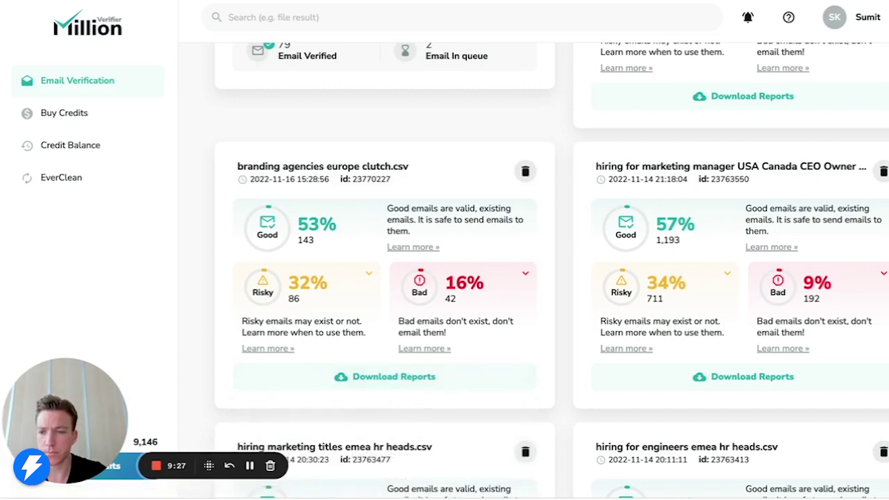
mouse_move(495, 371)
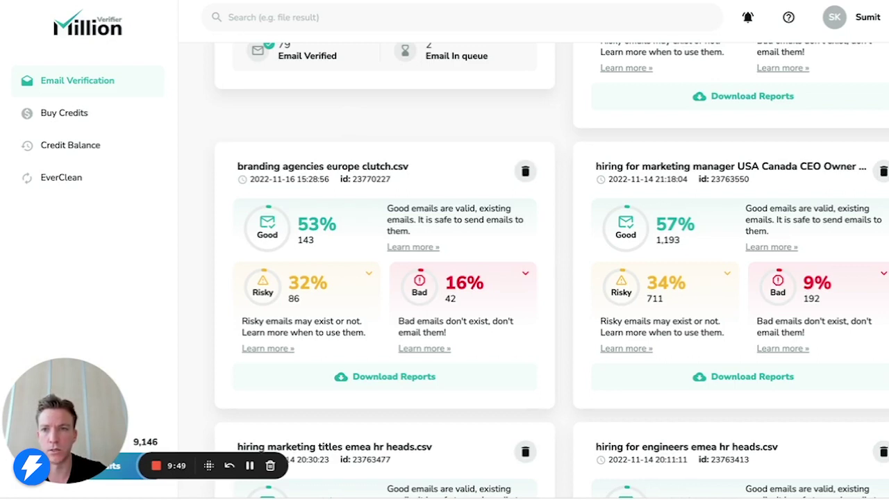
key(ctrl+Tab)
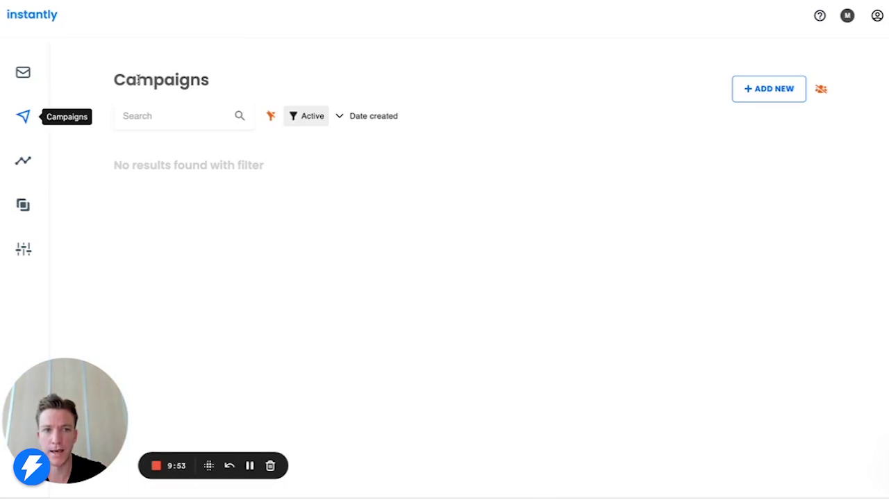
Step: Add a new campaign, replacing the default name with 'Marketing Agencies - Decision Makers'
click(770, 96)
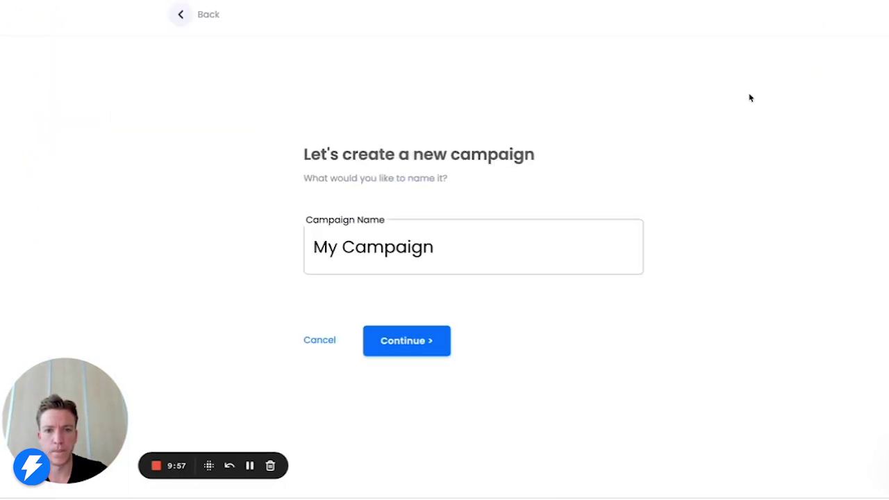
triple_click(408, 247)
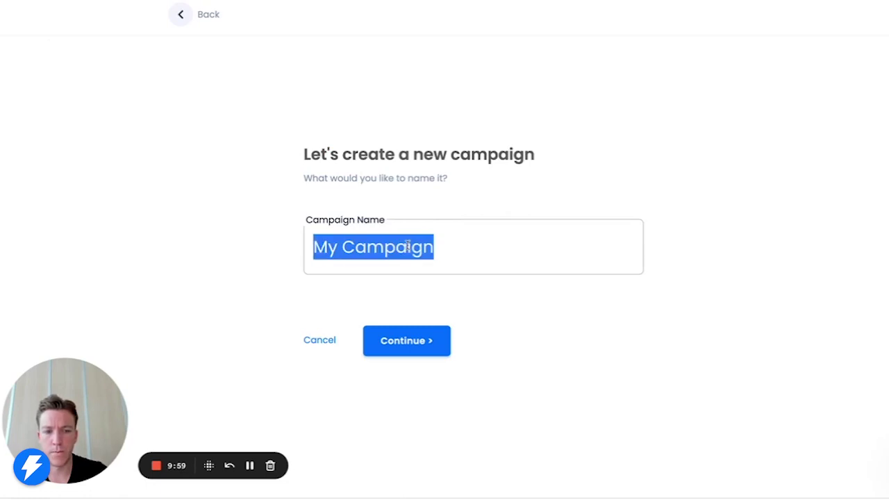
scroll(489, 212, down, 1)
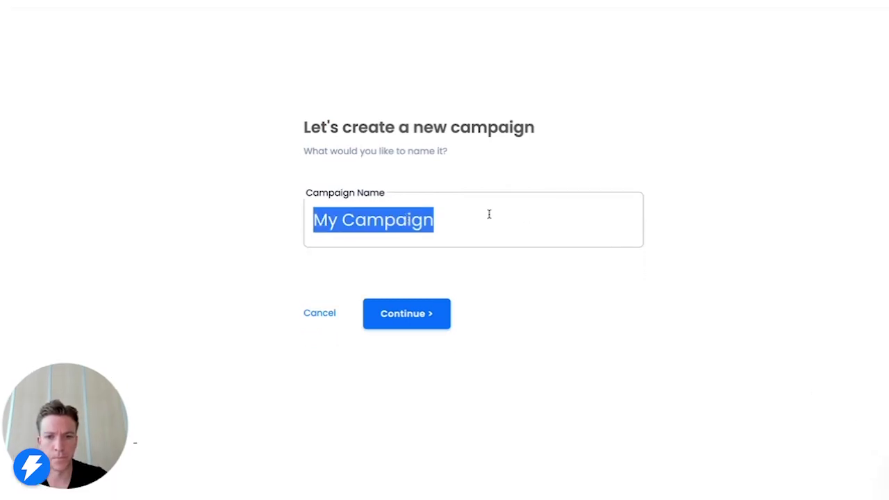
text(Market)
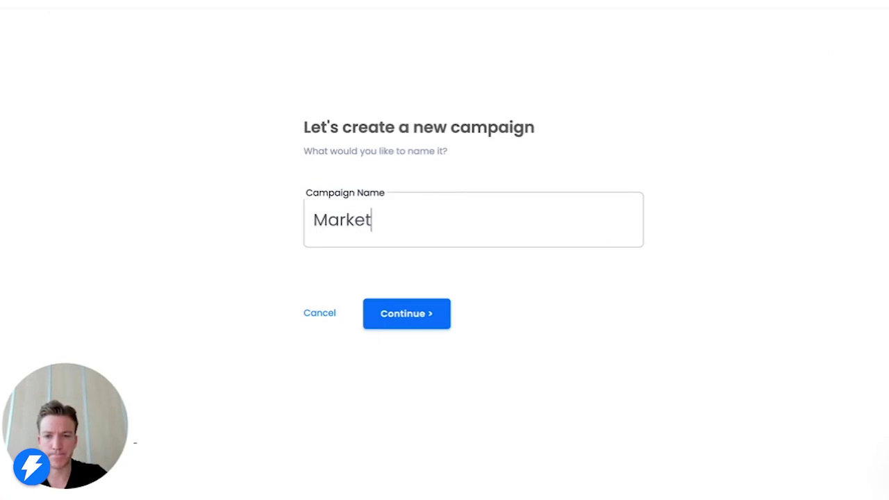
text(ing Agencies - )
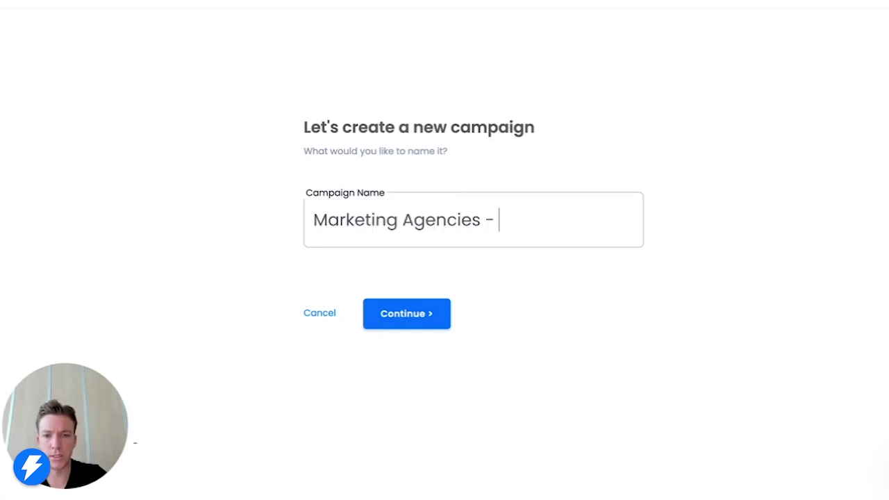
text(Decision Makers)
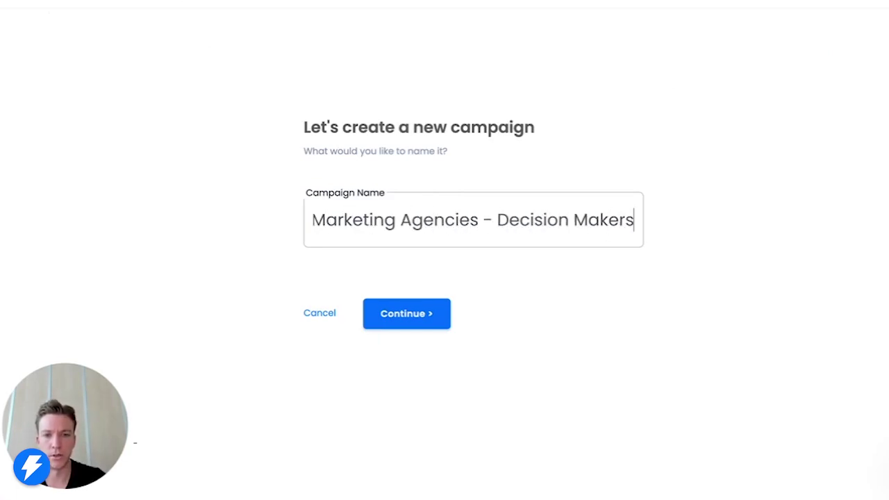
click(428, 318)
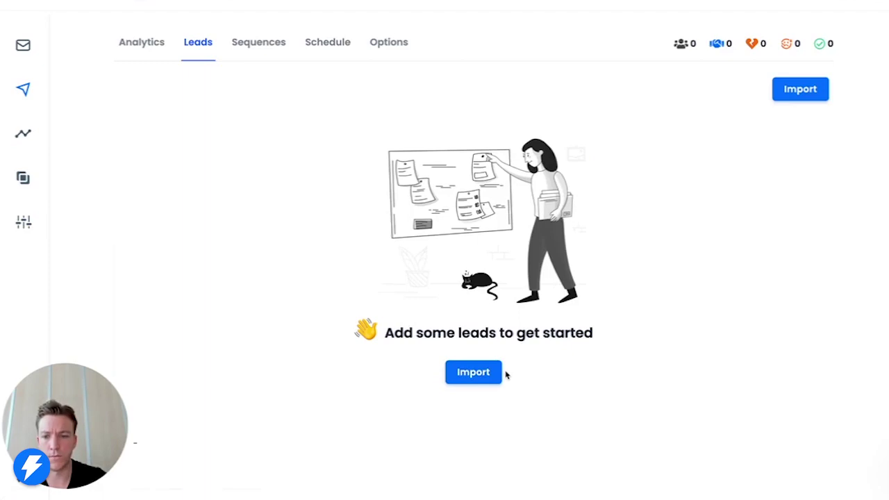
Step: Import leads from CSV, choosing Lead List - Decision Makers - Sheet1.csv on the Desktop
click(479, 377)
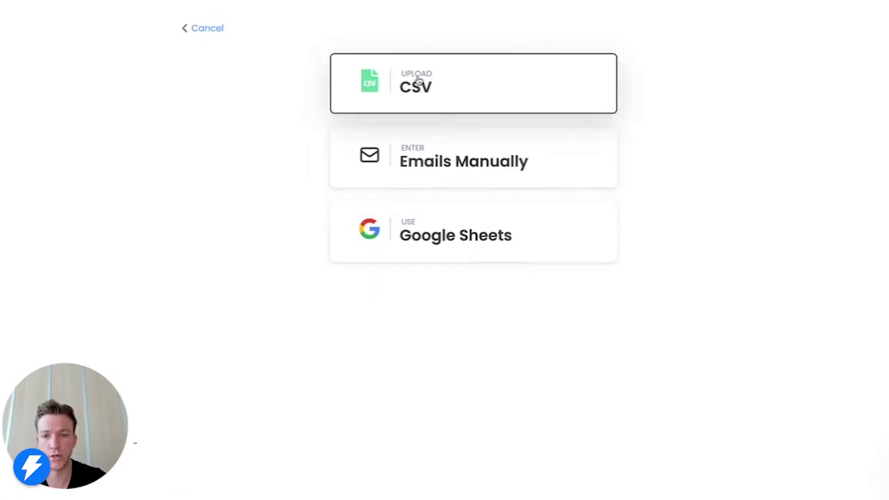
click(419, 81)
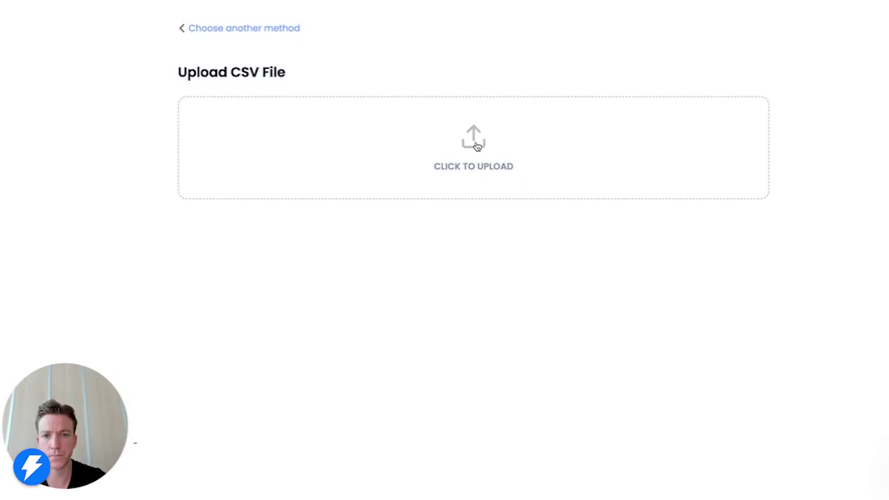
click(477, 145)
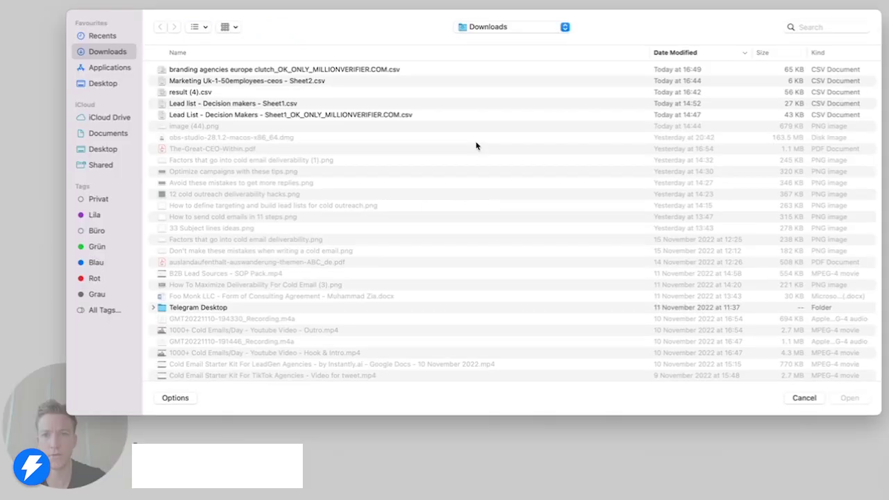
click(121, 84)
click(234, 72)
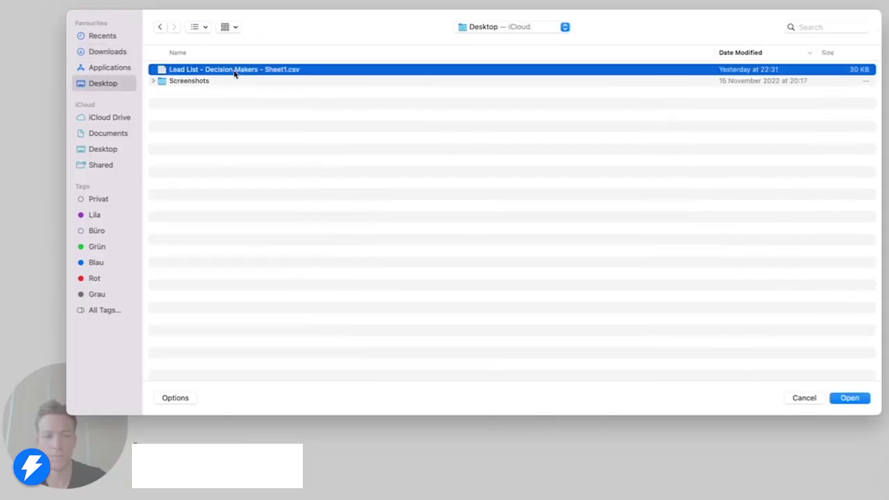
double_click(234, 72)
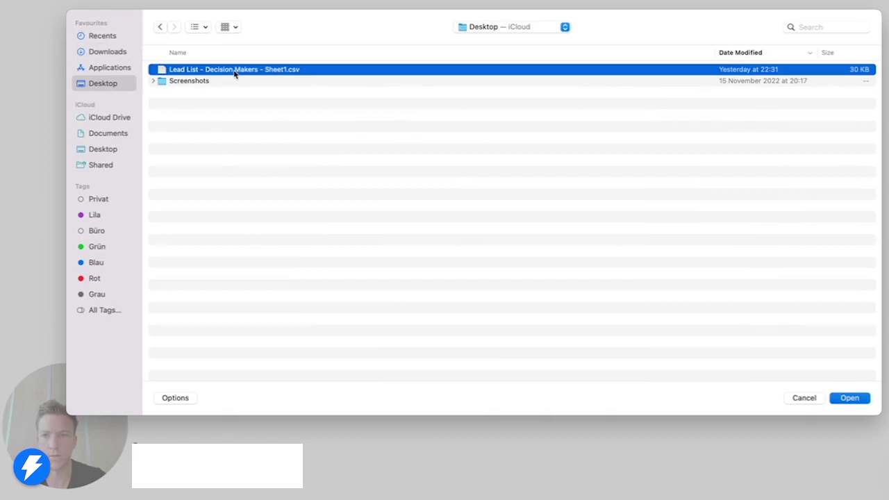
Step: Upload all 588 rows with 'Check for duplicates across all campaigns' ticked
scroll(788, 230, down, 3)
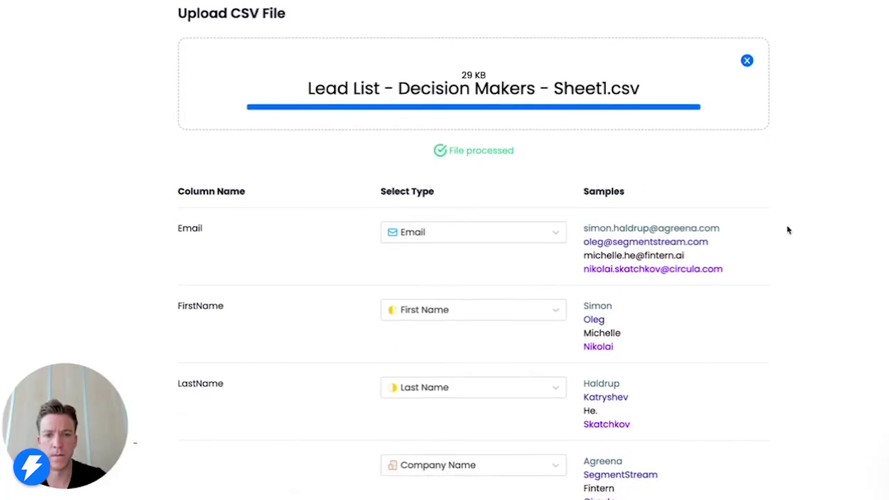
scroll(788, 230, up, 1)
scroll(787, 230, up, 1)
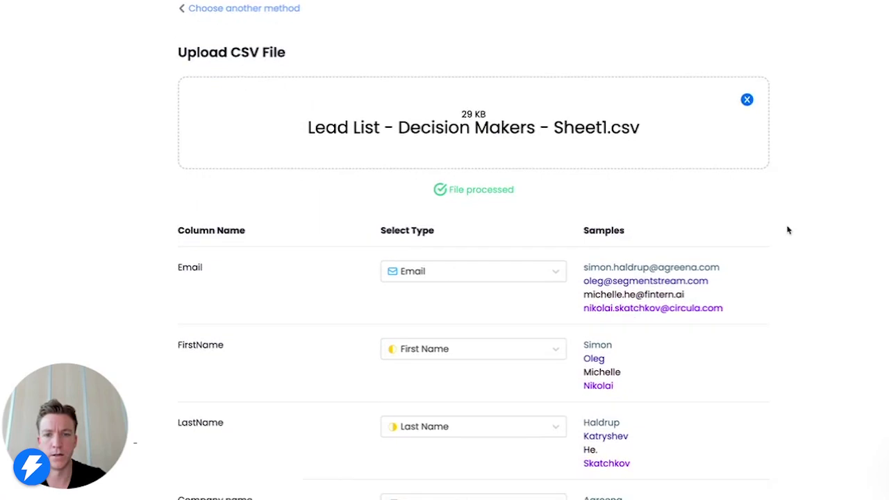
scroll(787, 230, down, 1)
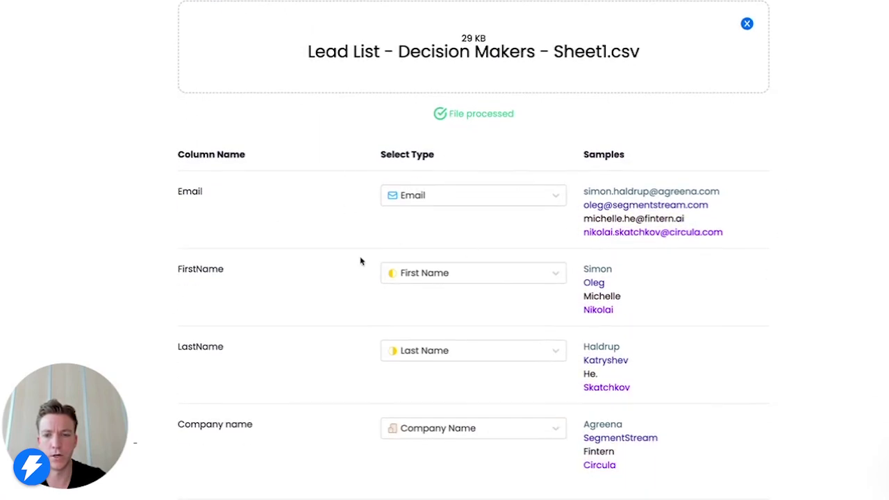
scroll(359, 258, down, 3)
scroll(326, 289, down, 2)
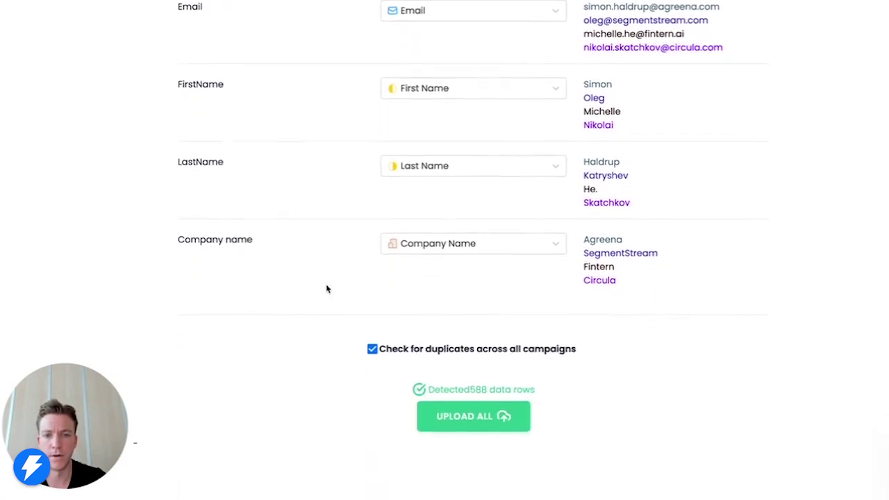
scroll(833, 257, up, 8)
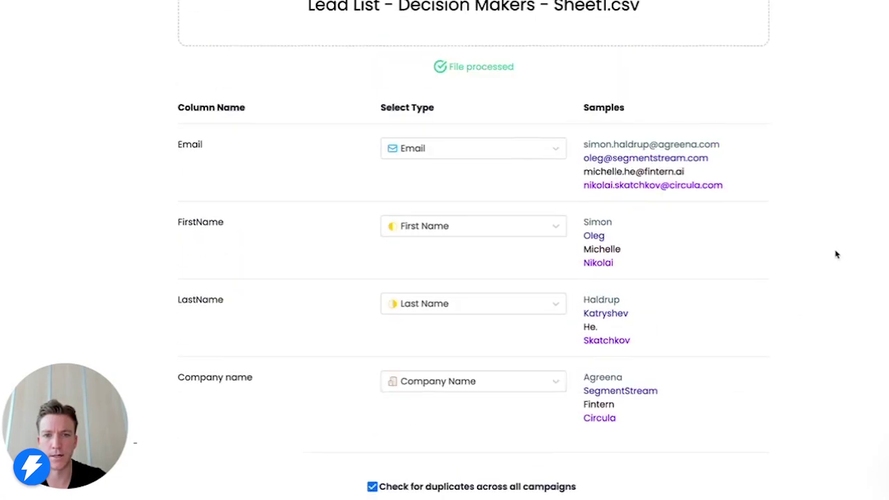
scroll(836, 254, down, 4)
scroll(836, 254, down, 3)
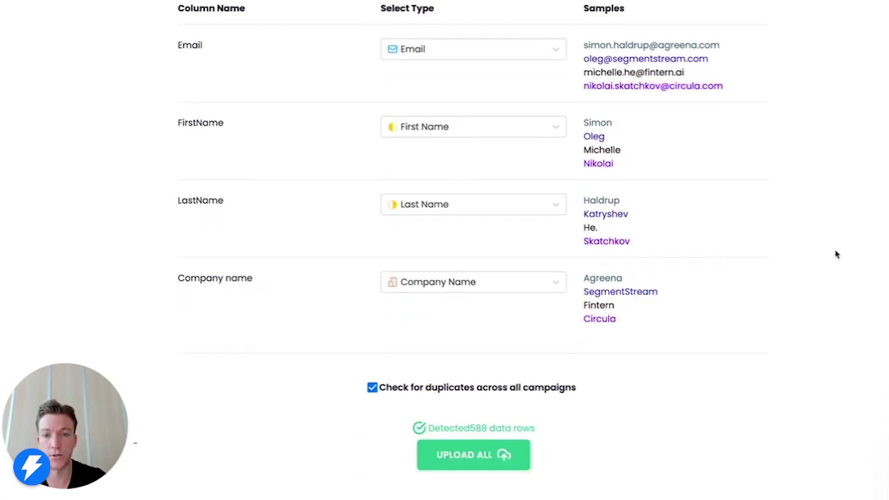
click(477, 441)
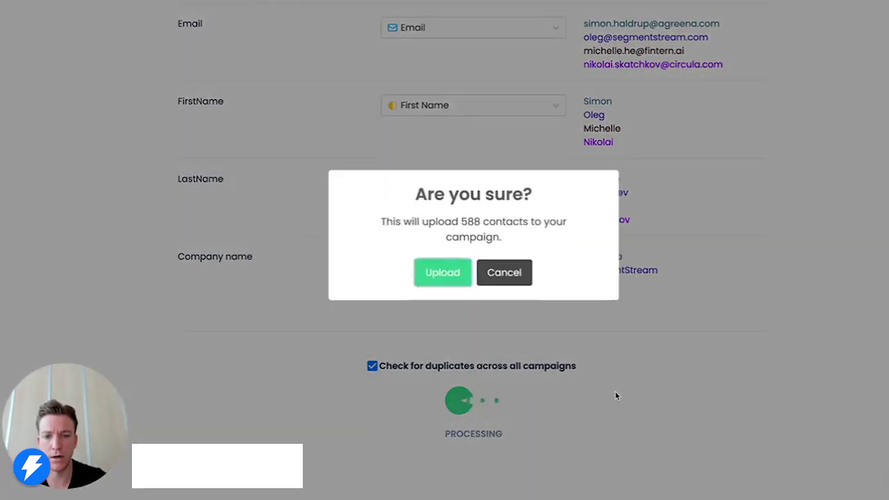
click(415, 274)
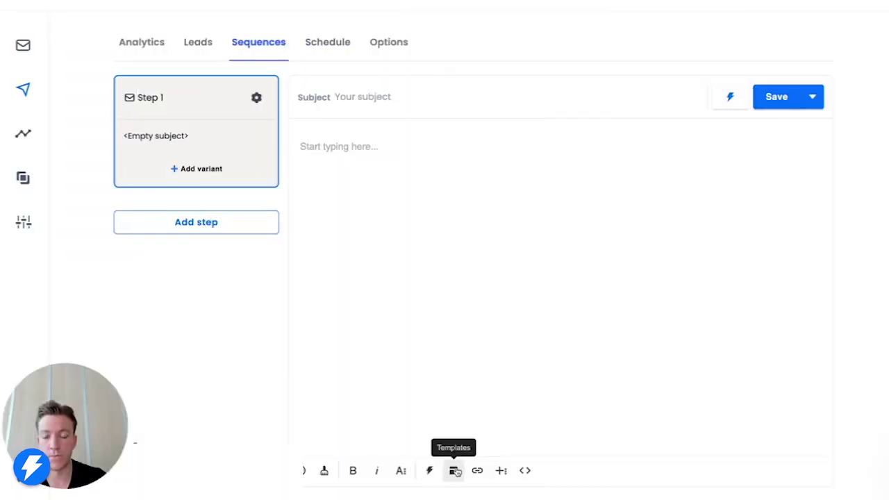
Step: Load the 'Getting Customers for a Lead Gen Agency 2' template into the Step 1 email
click(455, 471)
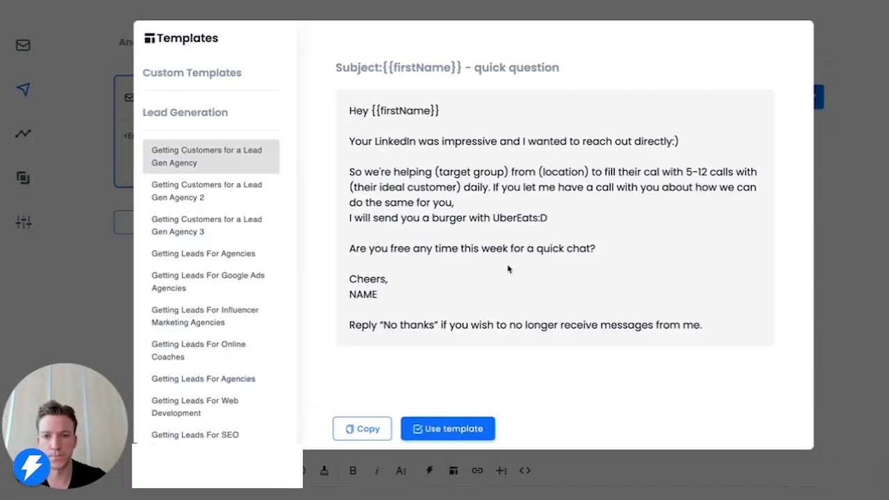
click(247, 185)
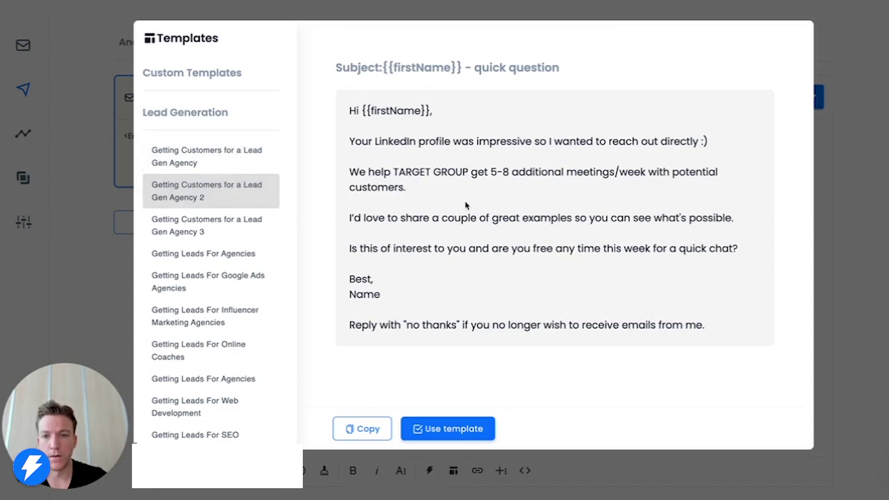
scroll(215, 225, down, 5)
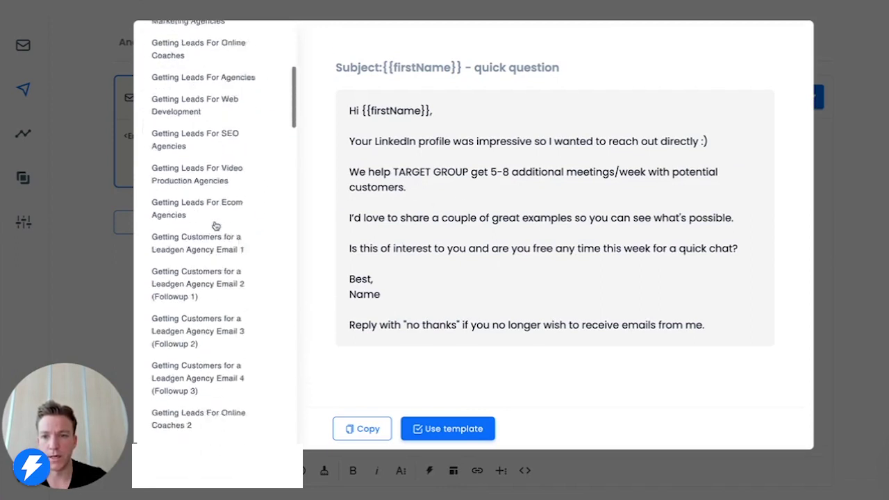
scroll(215, 225, down, 10)
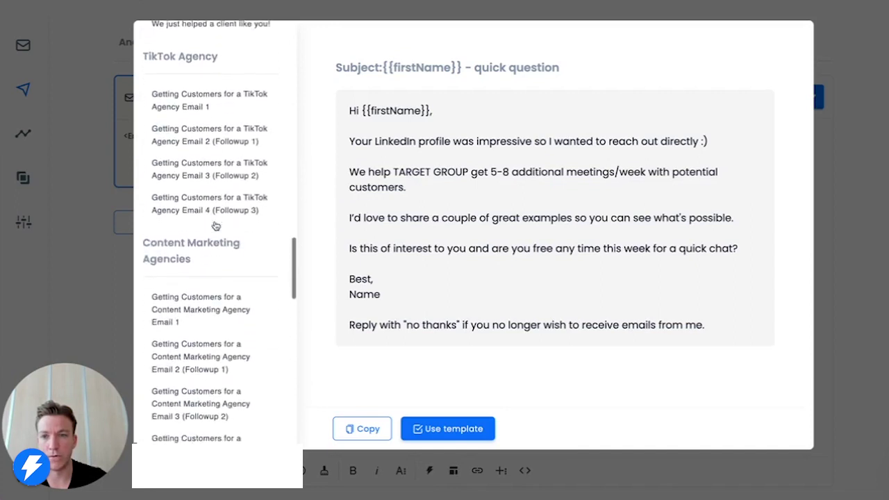
scroll(215, 226, up, 5)
scroll(216, 225, down, 12)
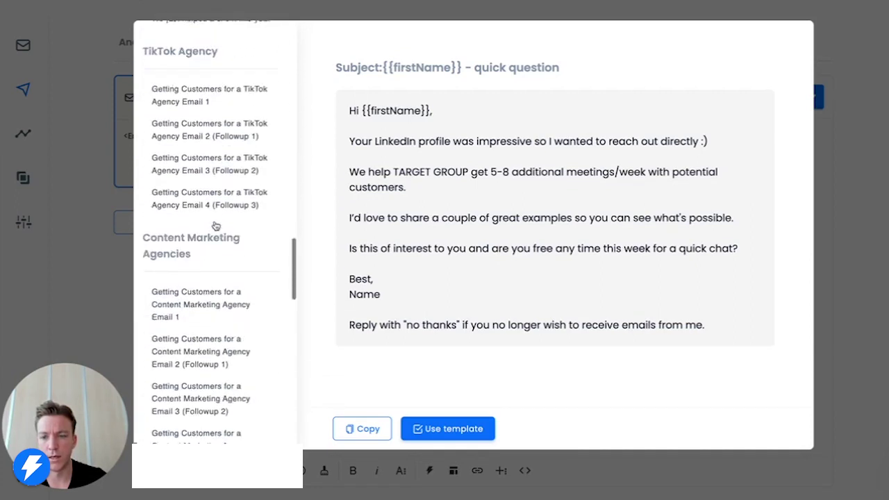
scroll(215, 225, down, 5)
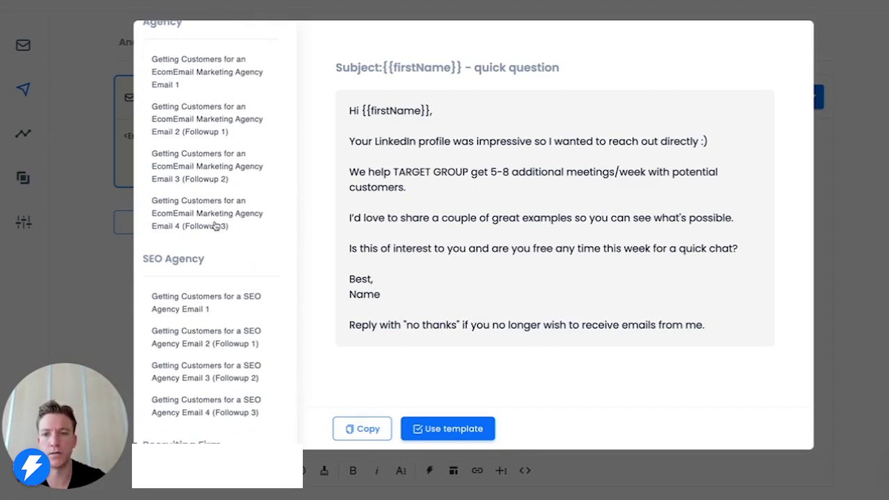
scroll(216, 225, down, 3)
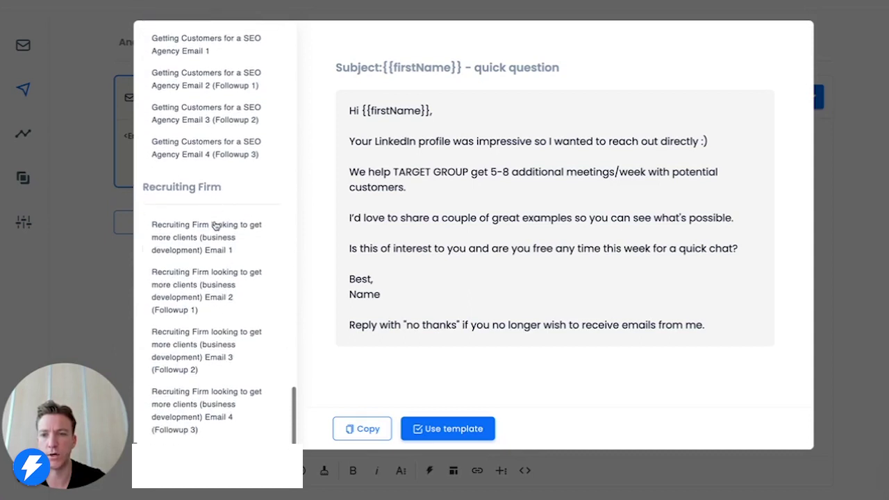
scroll(215, 225, up, 5)
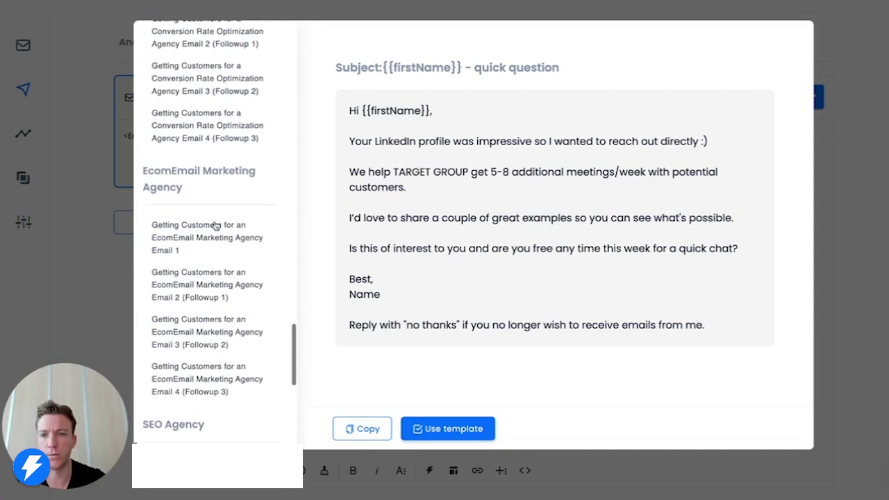
scroll(215, 225, up, 4)
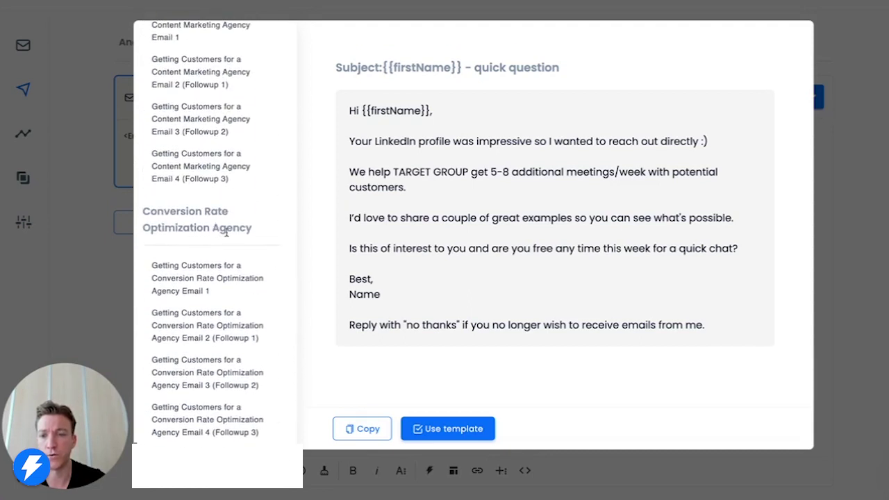
scroll(224, 230, up, 2)
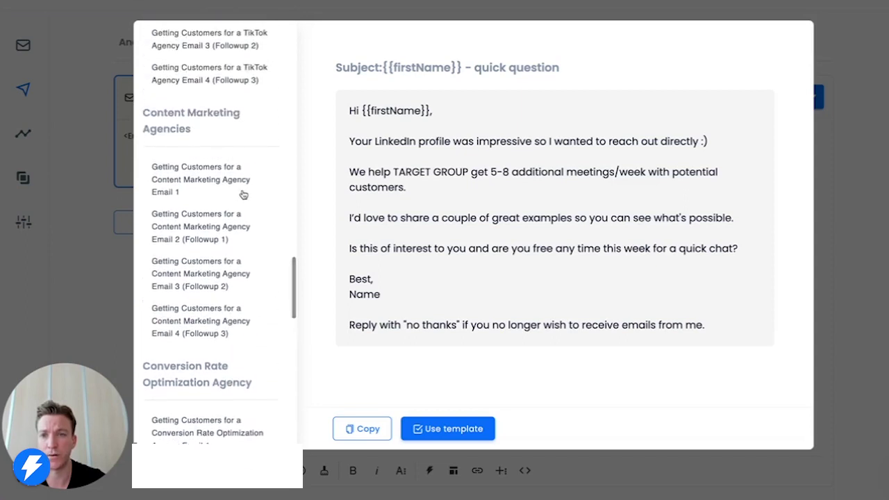
scroll(240, 201, up, 3)
scroll(242, 210, up, 6)
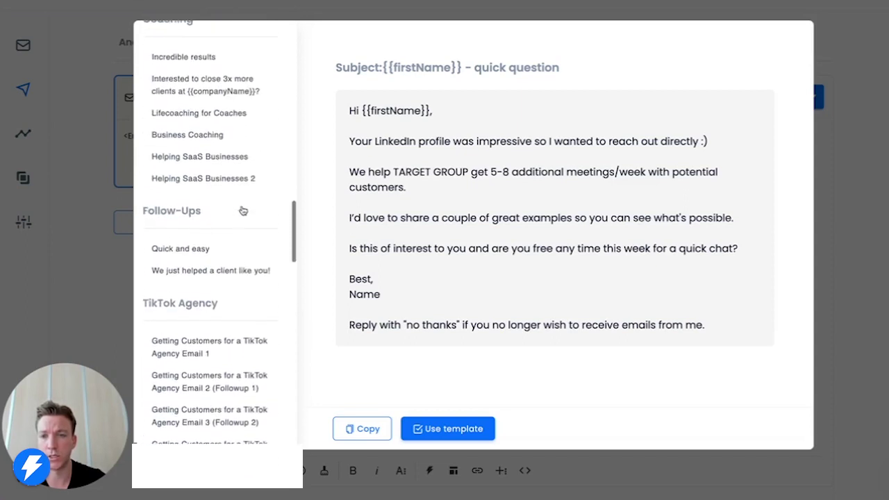
scroll(242, 209, up, 4)
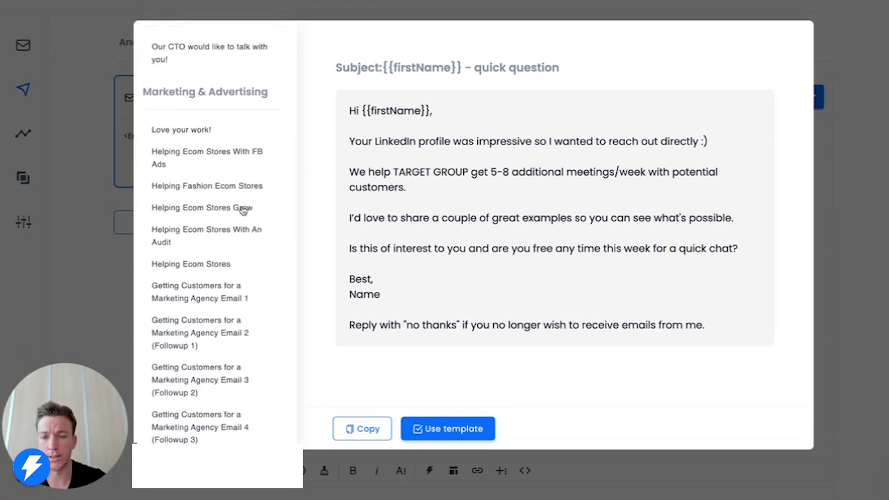
scroll(242, 209, up, 6)
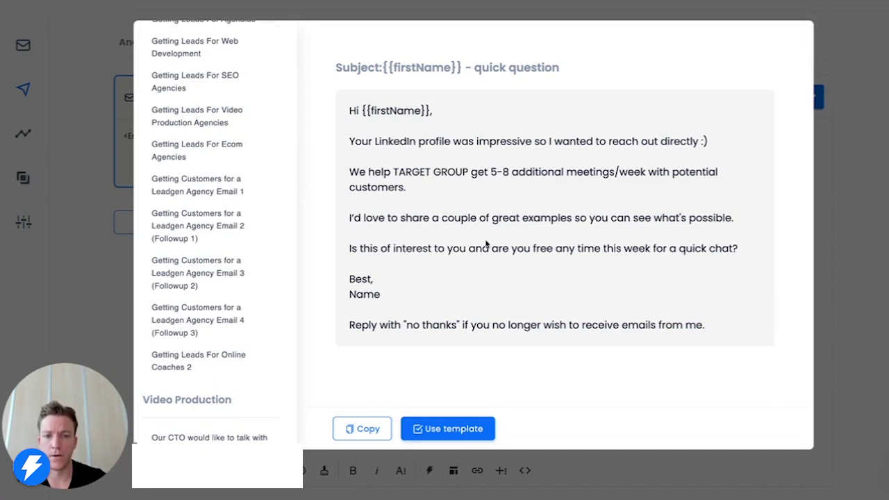
click(476, 430)
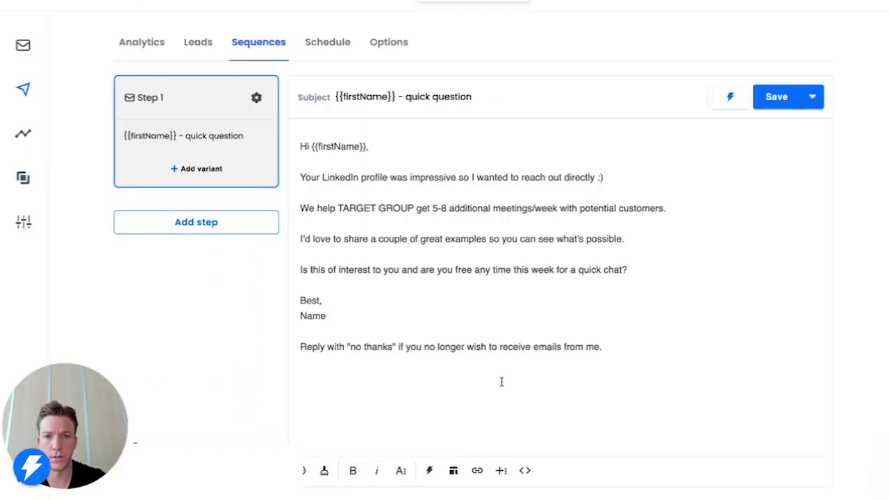
Step: Replace Name with the sender's first name and TARGET GROUP with 'Marketing Agencies', then save
click(375, 318)
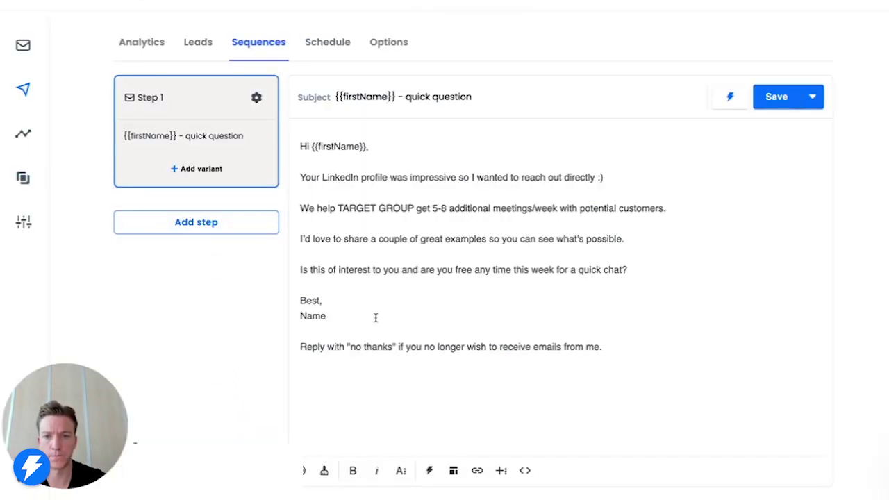
double_click(375, 317)
key(BackSpace)
text(Nils)
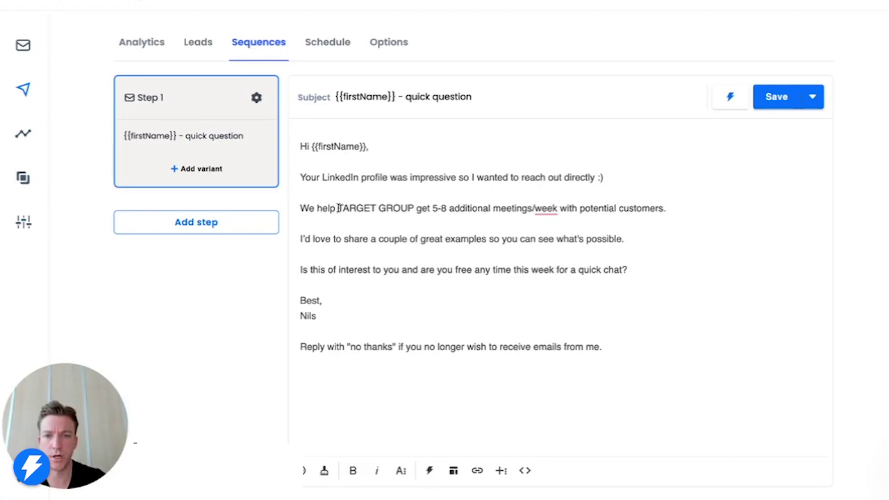
drag(338, 207, 414, 208)
text(Marketing Ag)
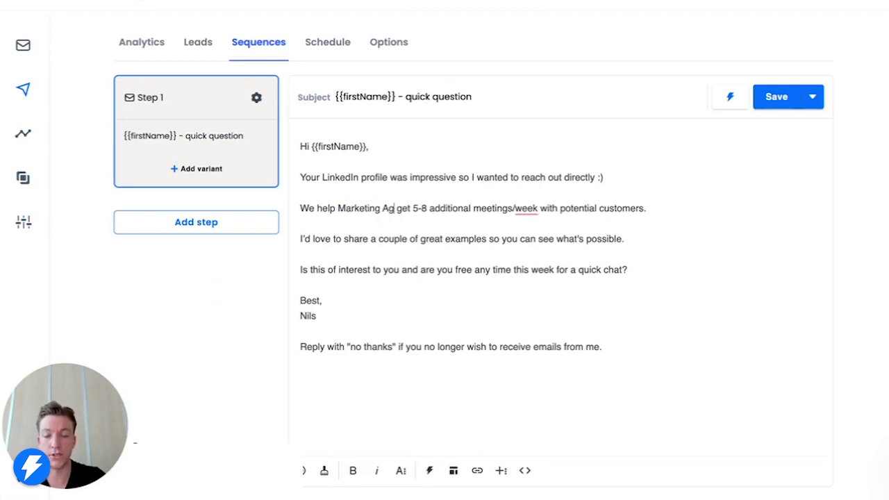
text(encies)
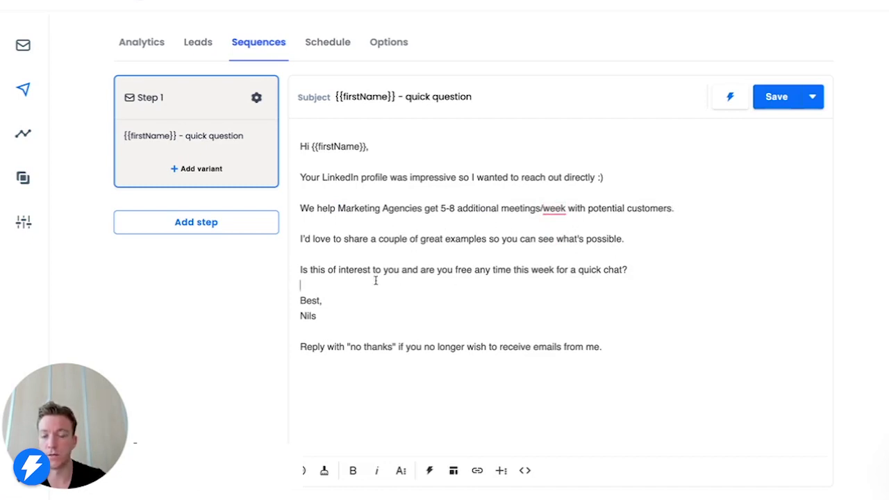
click(773, 103)
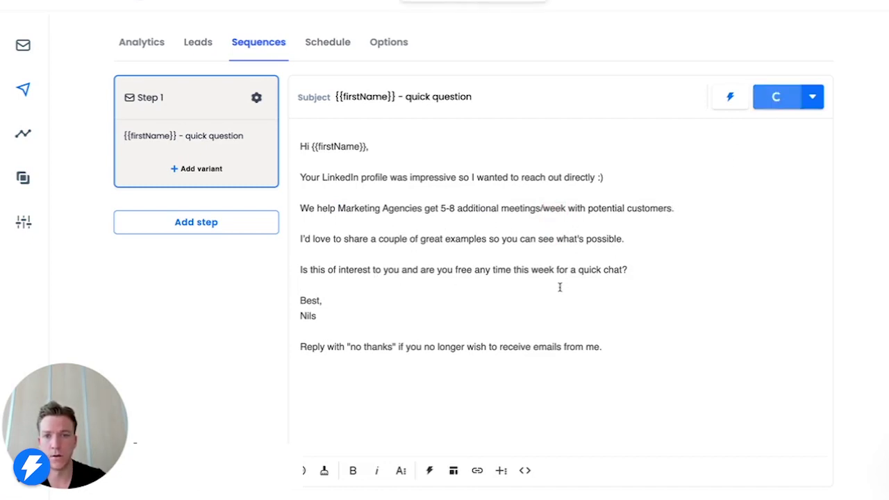
Step: Add Step 2 and fill it with the 'We just helped a client like you!' follow-up template
click(212, 228)
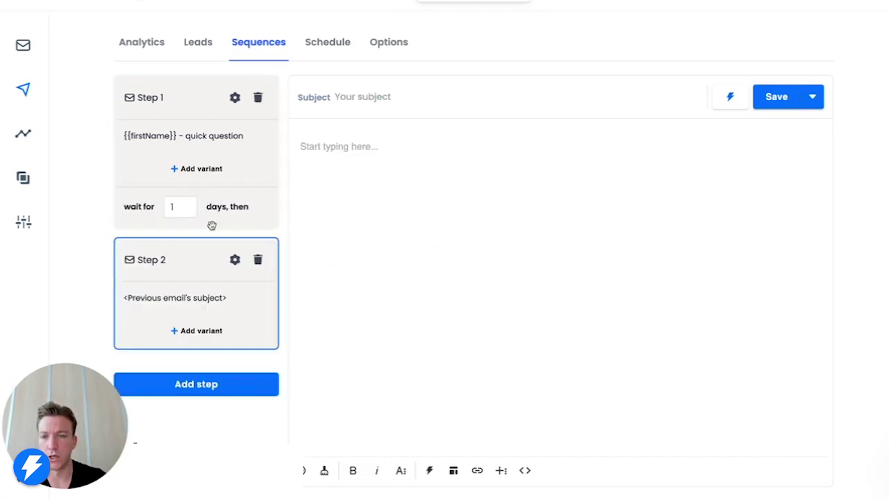
click(453, 472)
scroll(218, 210, down, 5)
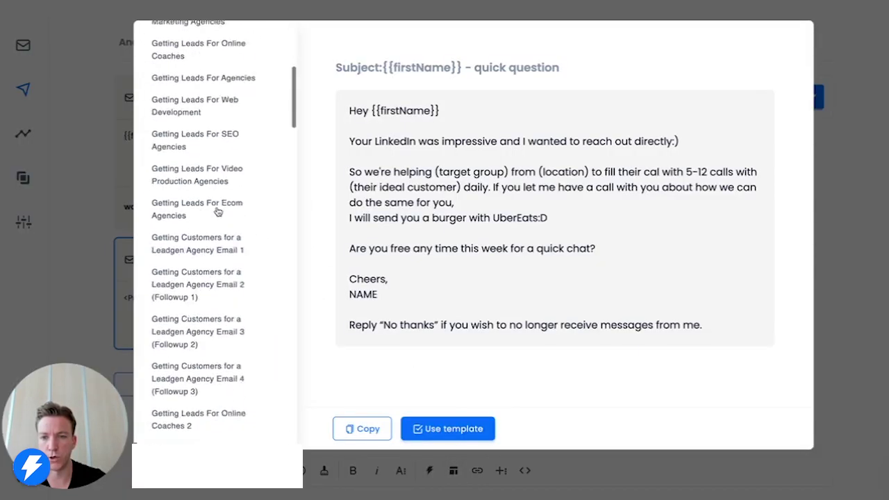
scroll(218, 210, down, 10)
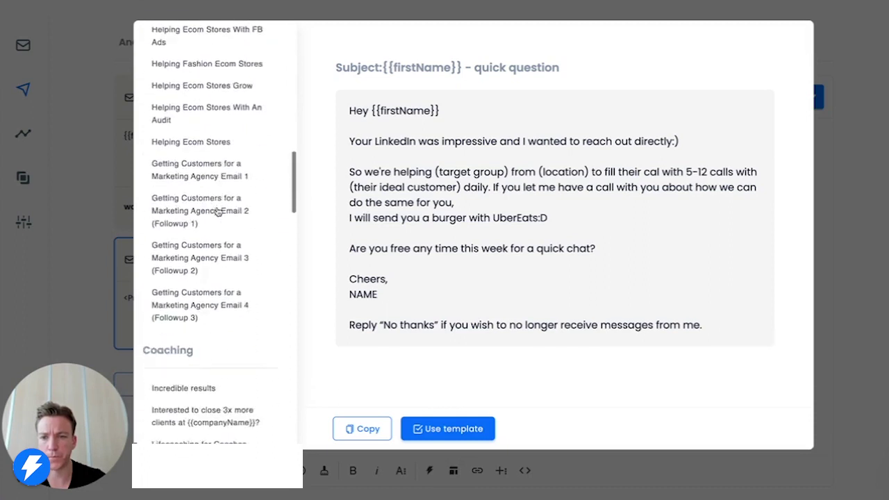
scroll(218, 210, down, 8)
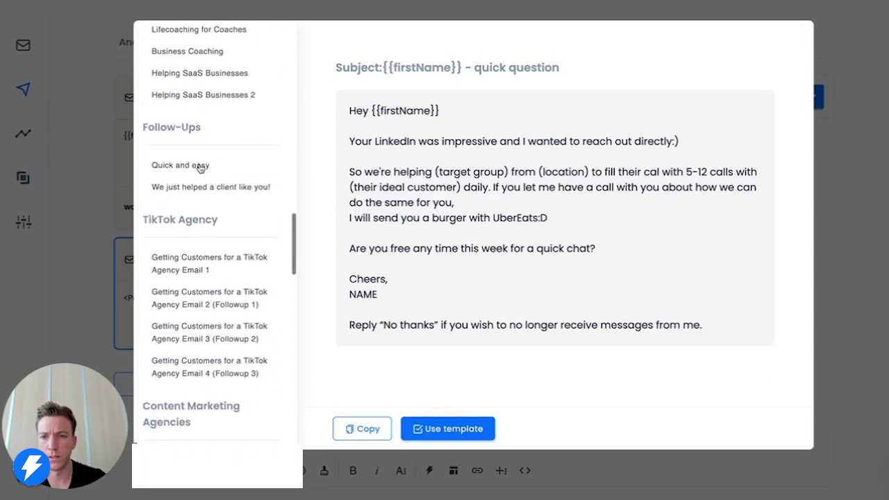
click(199, 167)
click(201, 186)
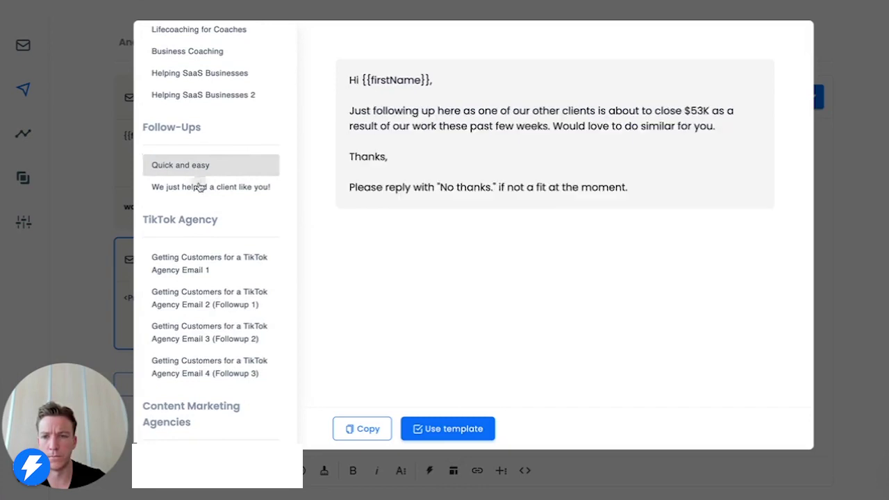
click(452, 429)
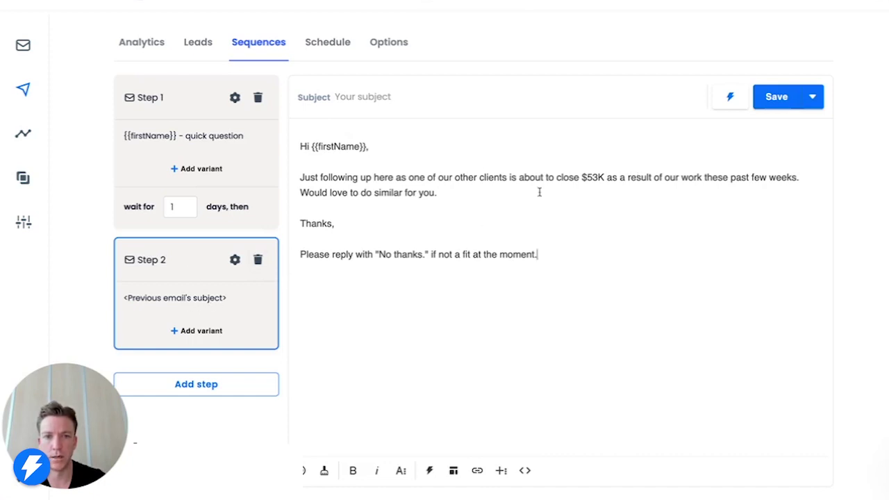
Step: Insert 'marketing agency' before 'clients' in the Step 2 body
click(479, 178)
text(marketing agency)
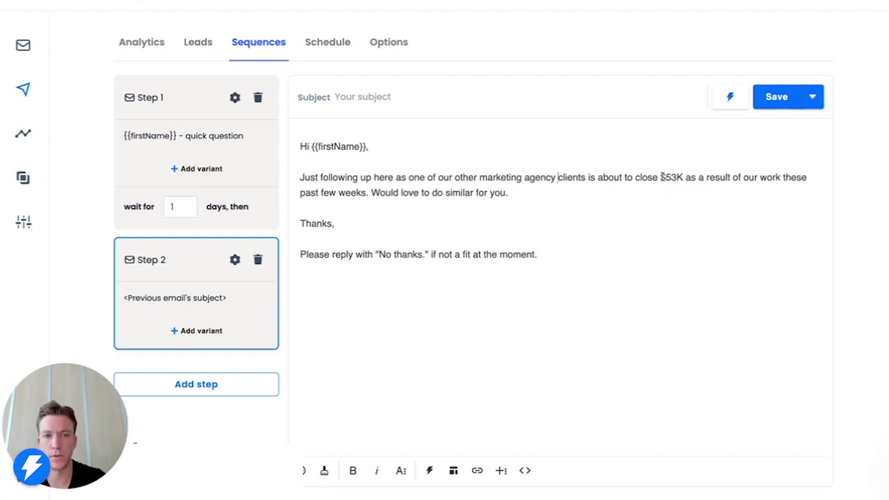
drag(661, 177, 685, 177)
click(686, 179)
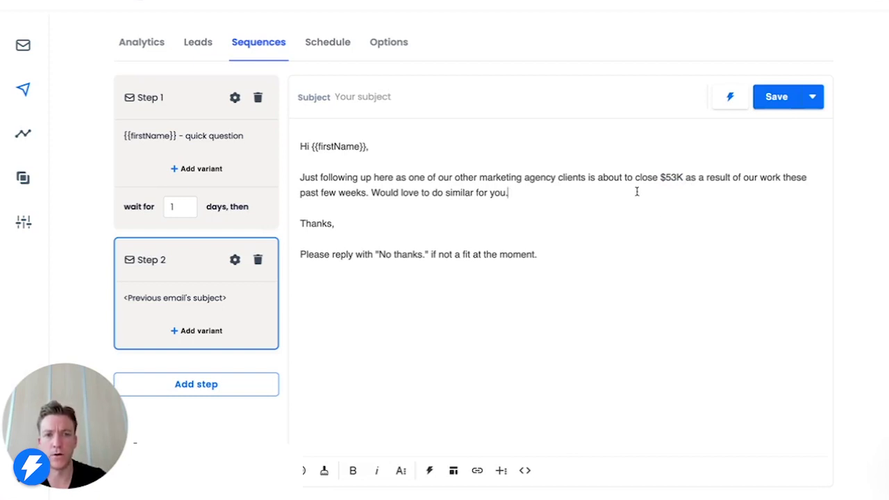
Step: Replace the closing paragraph with 'Is there someone else I should be directing this to?', dropping 'at {{companyName}}'
drag(513, 193, 294, 178)
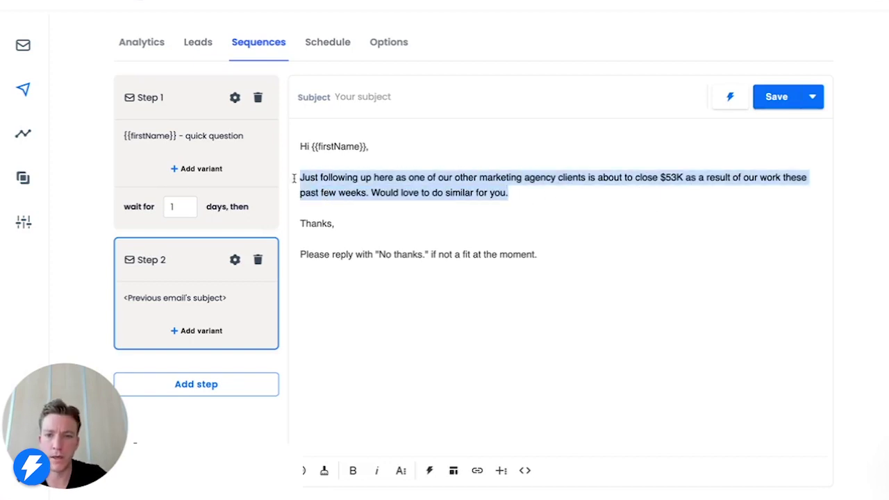
key(BackSpace)
key(BackSpace)
text(I understand you're busy)
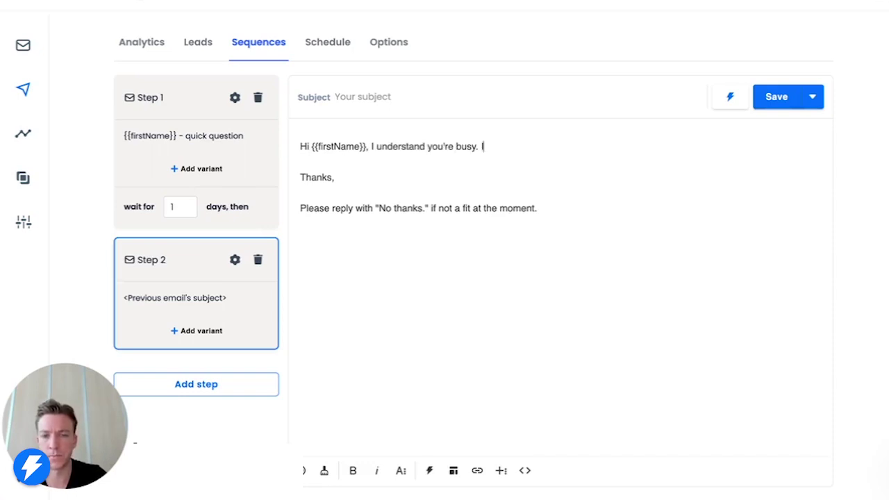
text(. Is there someon)
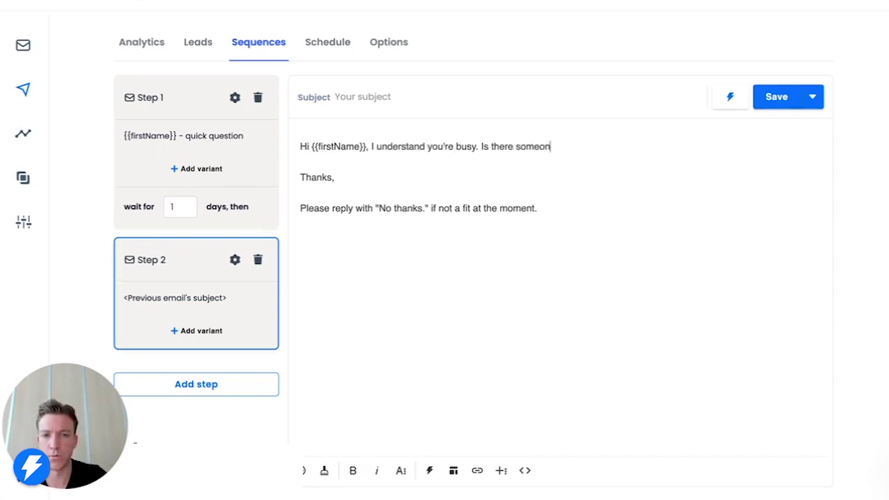
text(e else I should be )
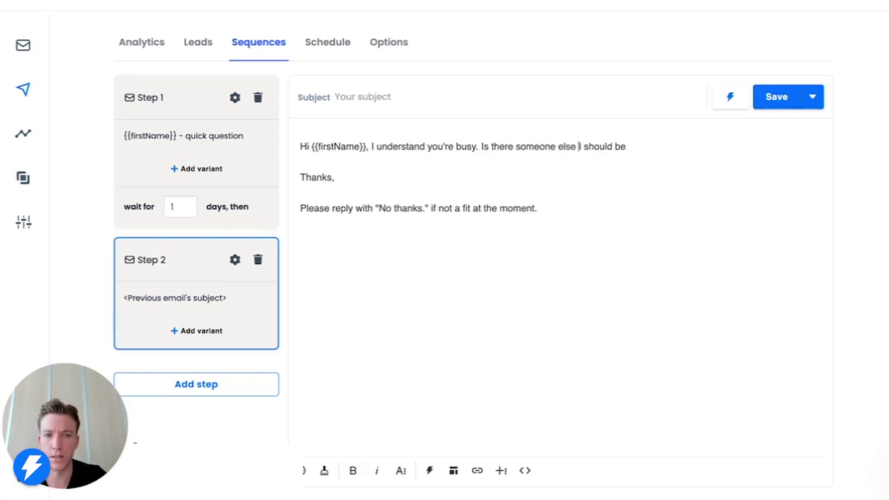
text(at {{companyNa )
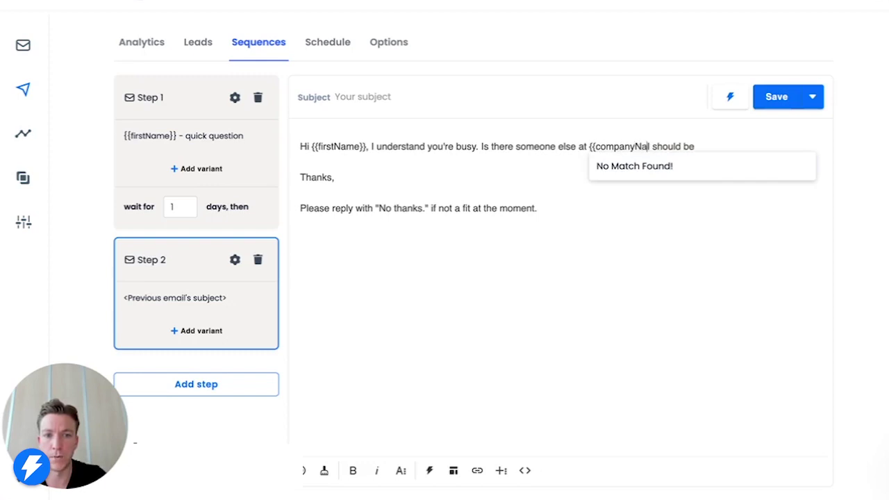
text(me}})
text(directing this to?)
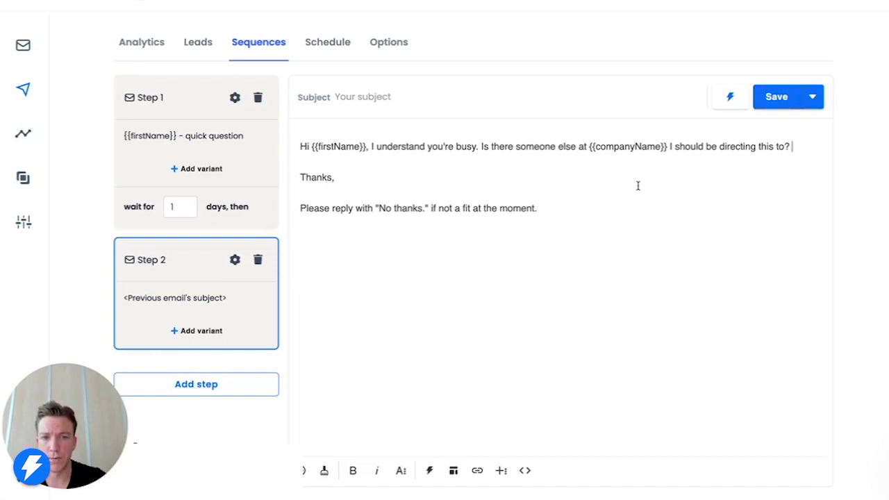
double_click(582, 147)
drag(587, 146, 666, 146)
key(BackSpace)
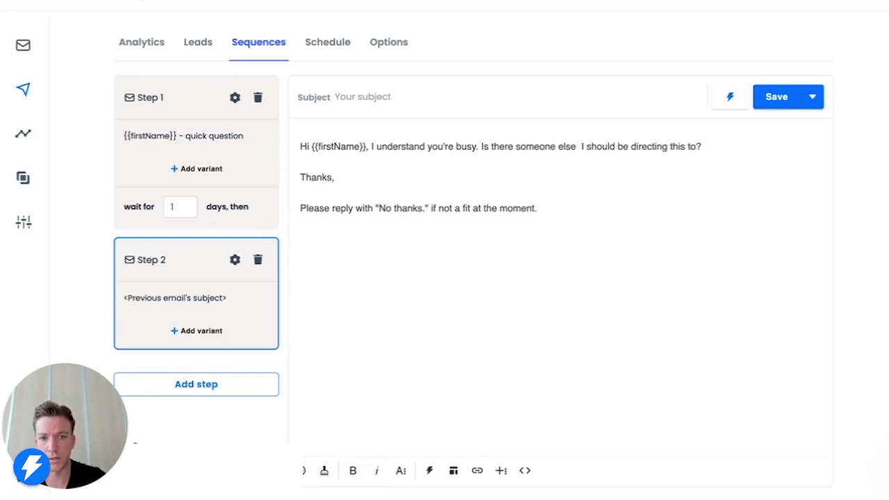
key(BackSpace)
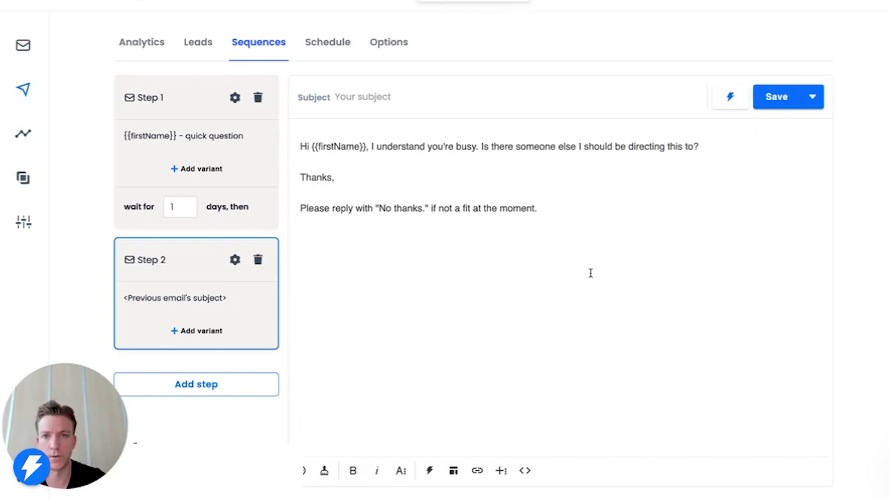
Step: Set the Monday–Friday 9 AM–6 PM schedule's time zone to Edinburgh, London and save it
click(328, 46)
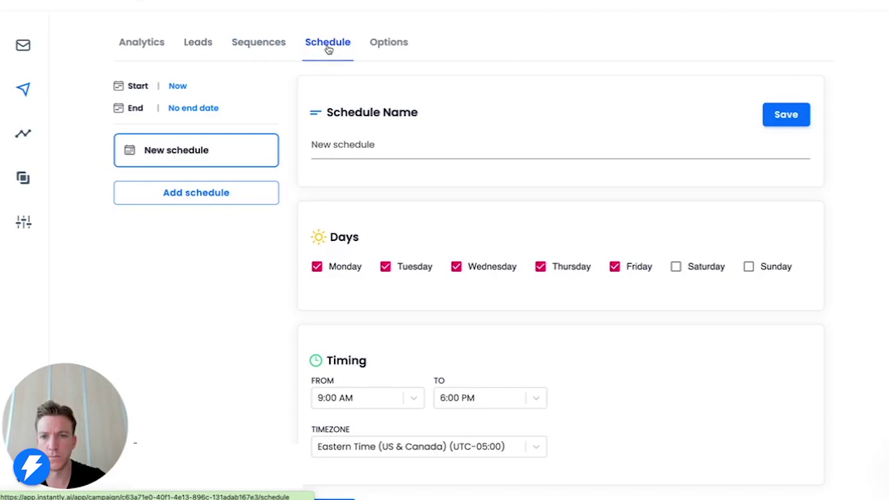
scroll(540, 284, down, 1)
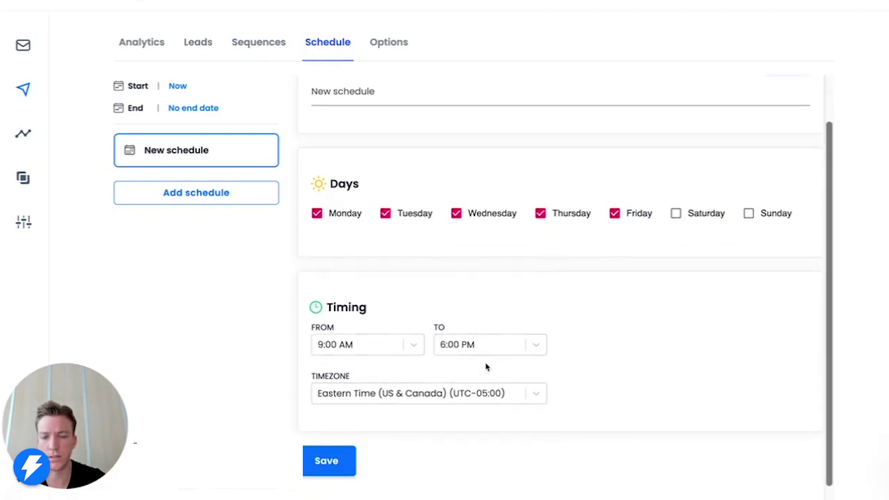
click(456, 394)
text(long)
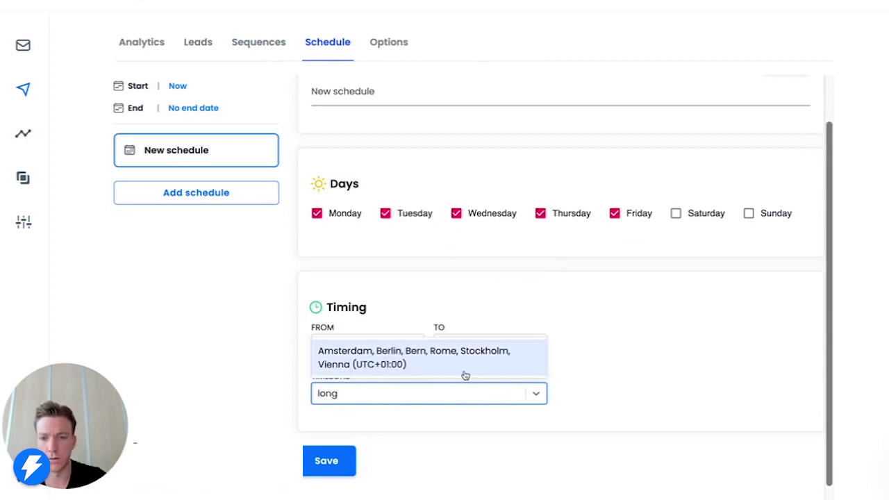
key(BackSpace)
text(d)
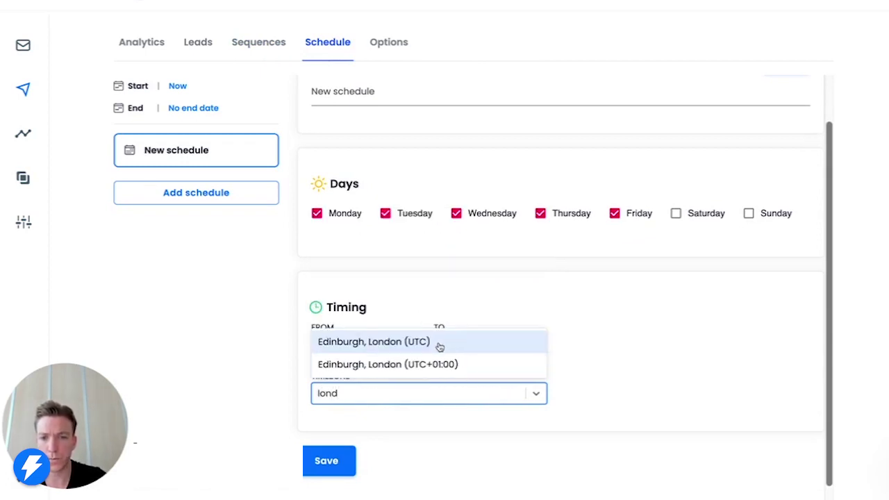
click(447, 362)
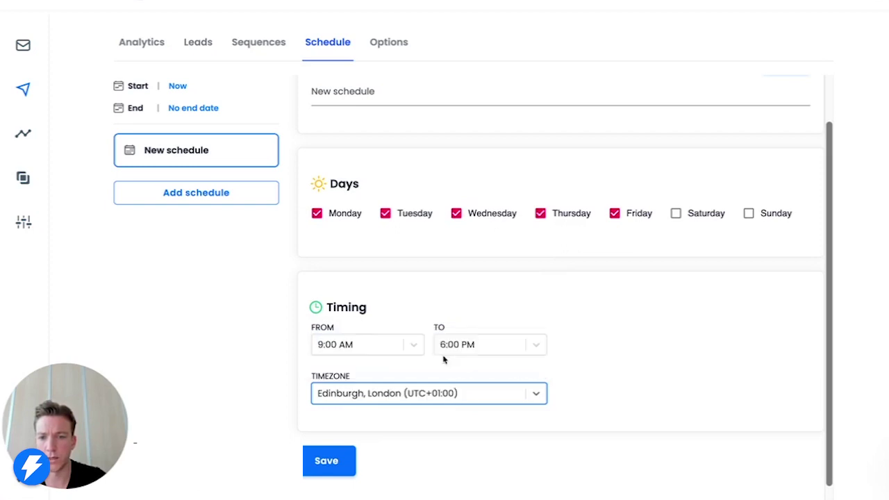
click(336, 466)
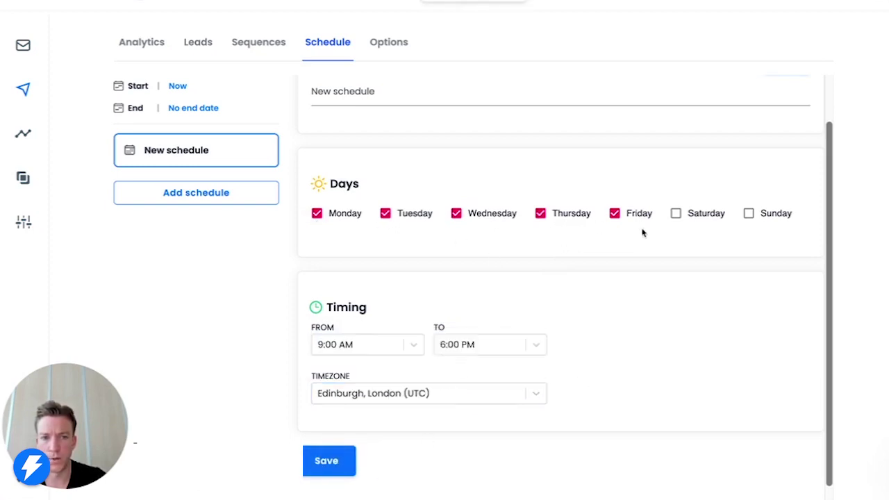
scroll(632, 228, up, 1)
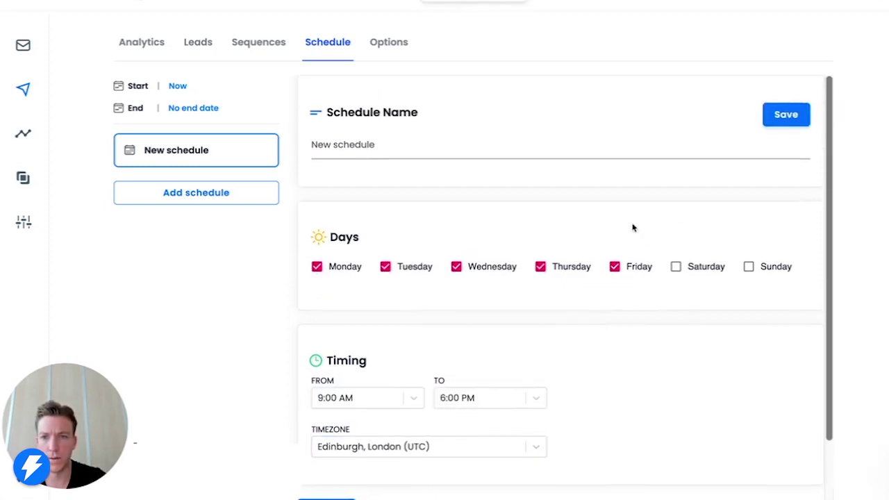
Step: In Options, select all 15 inboxes in the 'Email to use' sending accounts list
click(387, 43)
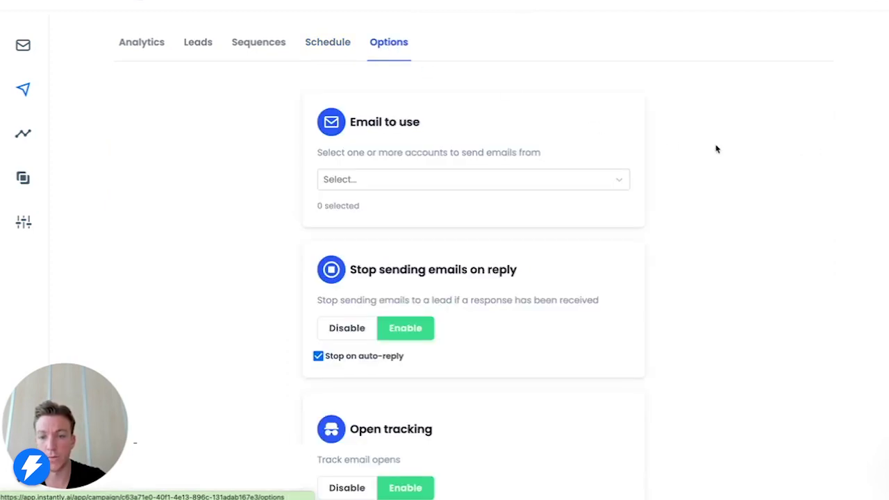
click(557, 186)
click(492, 221)
click(493, 221)
click(491, 229)
click(489, 224)
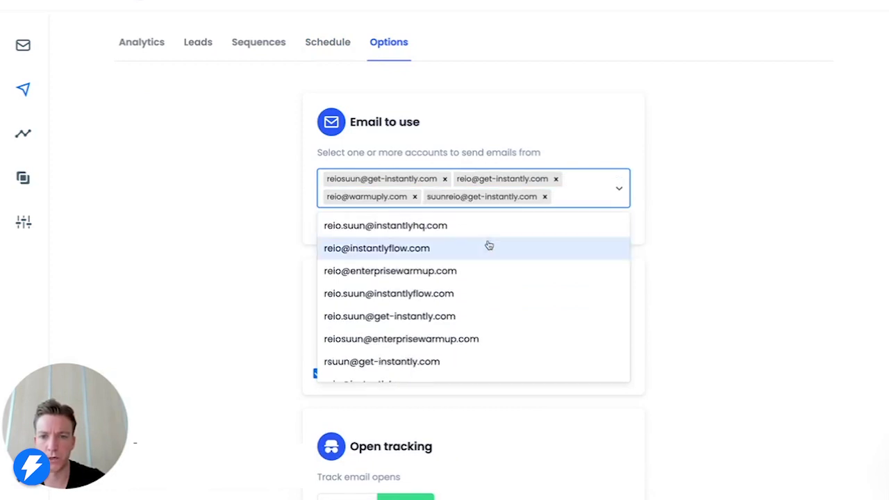
click(489, 245)
click(486, 254)
click(486, 271)
click(486, 277)
click(486, 280)
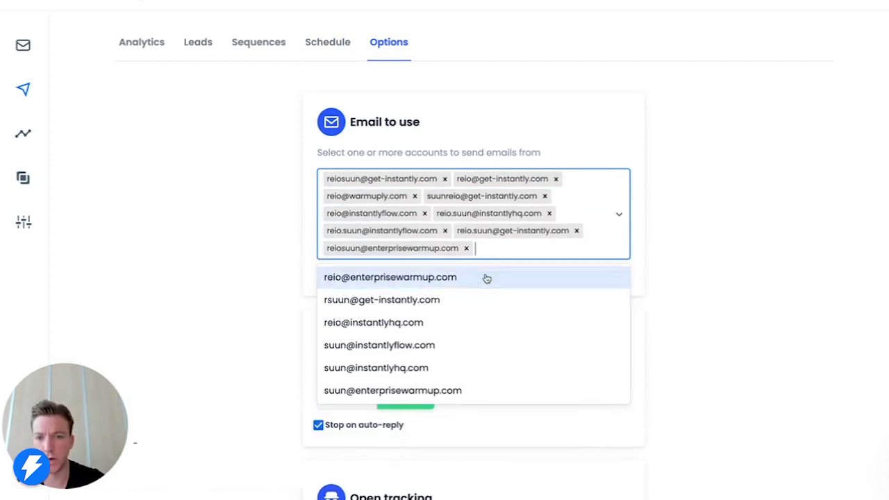
click(487, 278)
click(469, 296)
click(463, 310)
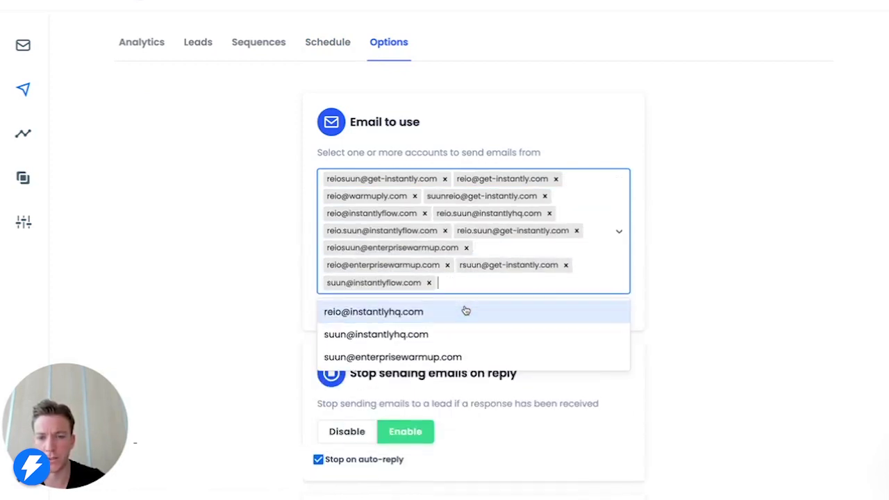
click(465, 311)
click(465, 317)
click(472, 326)
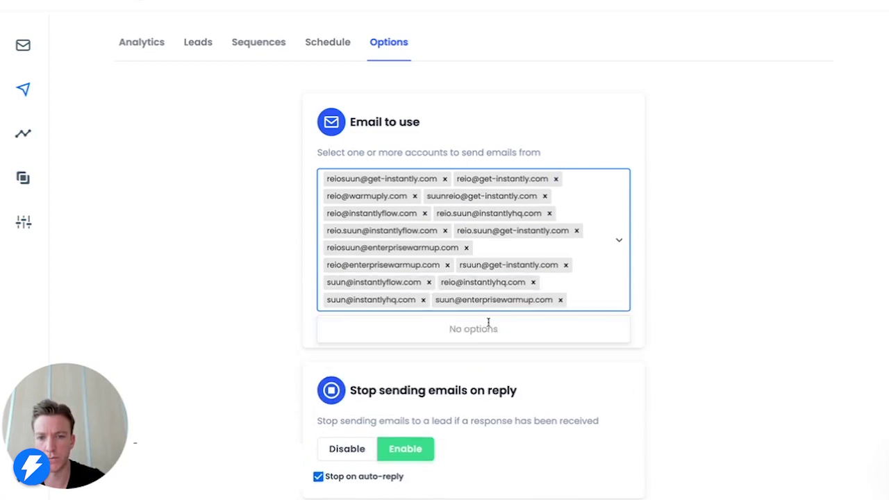
click(643, 301)
Step: Confirm the selected sending account count reads 15
drag(318, 327, 363, 329)
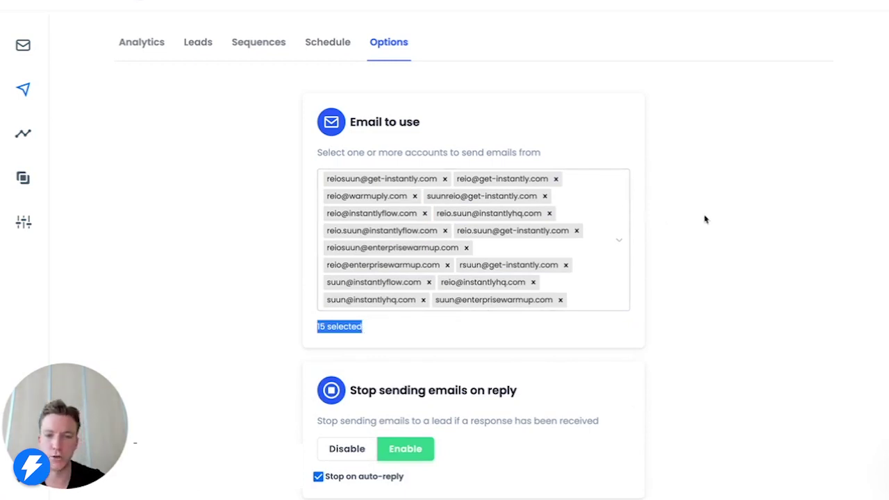
scroll(728, 221, down, 1)
click(727, 221)
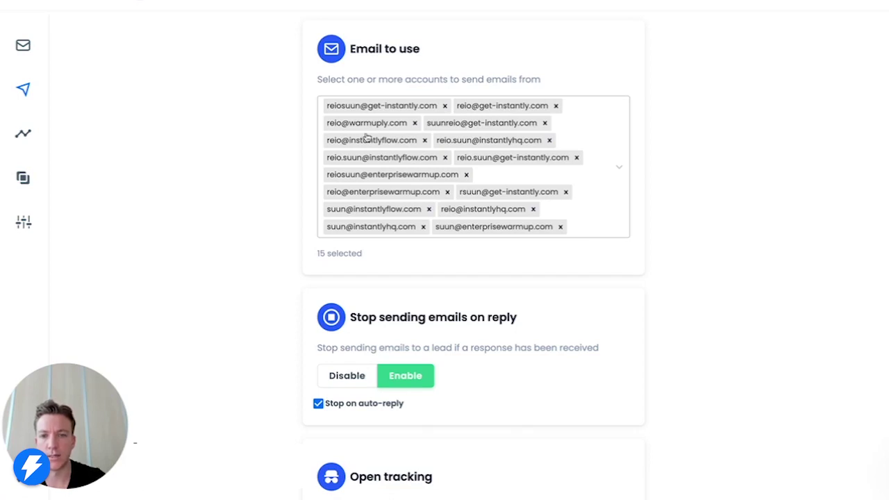
Step: Locate the daily sending limit of 200 and recheck the 15-account count
scroll(702, 233, down, 7)
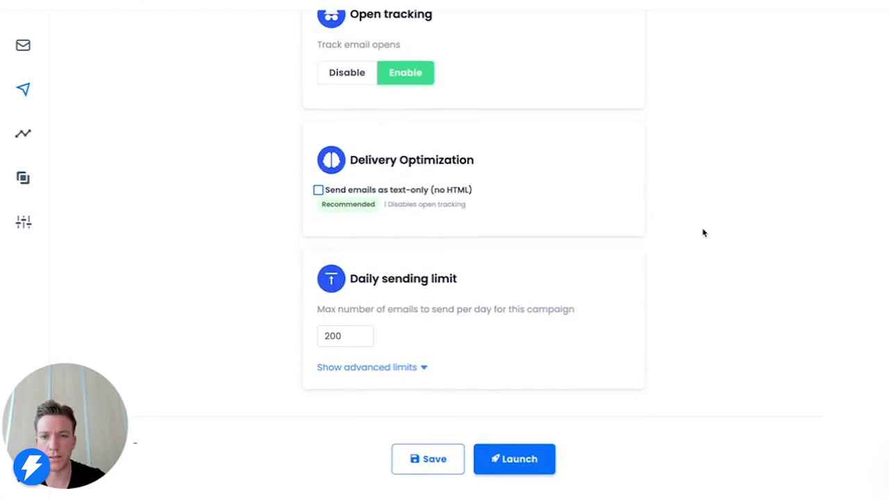
scroll(693, 242, up, 6)
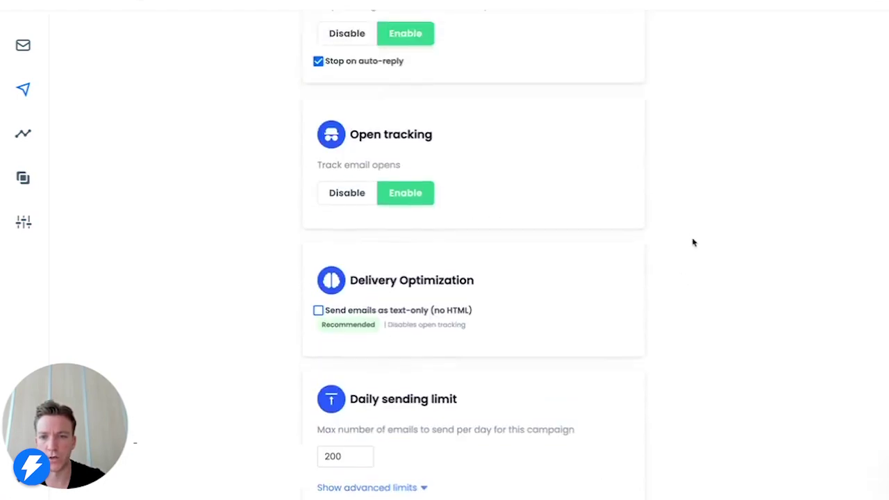
scroll(692, 243, down, 6)
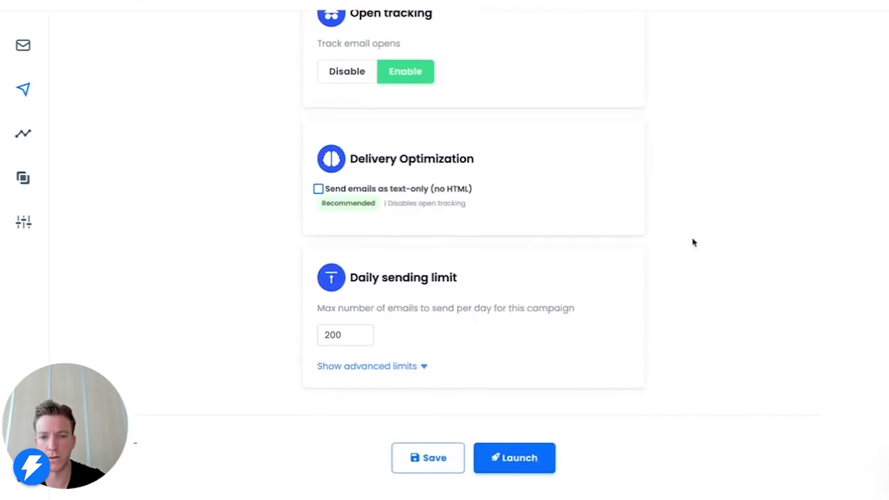
click(349, 338)
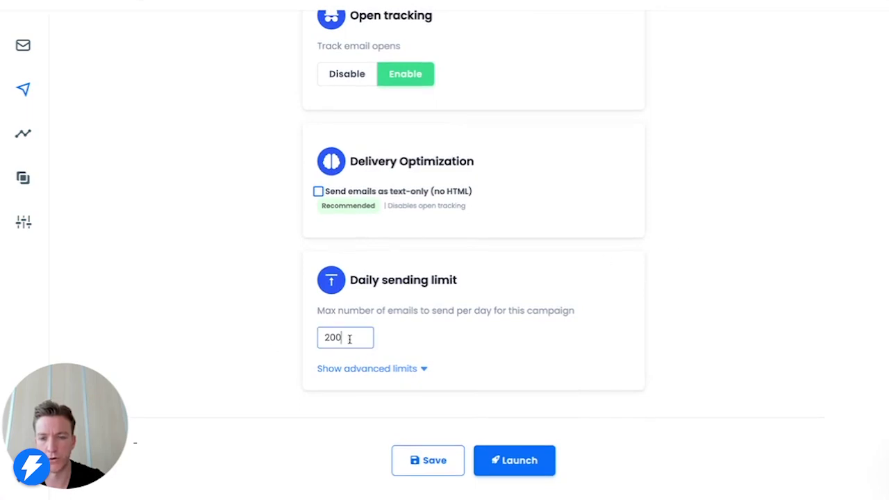
double_click(349, 338)
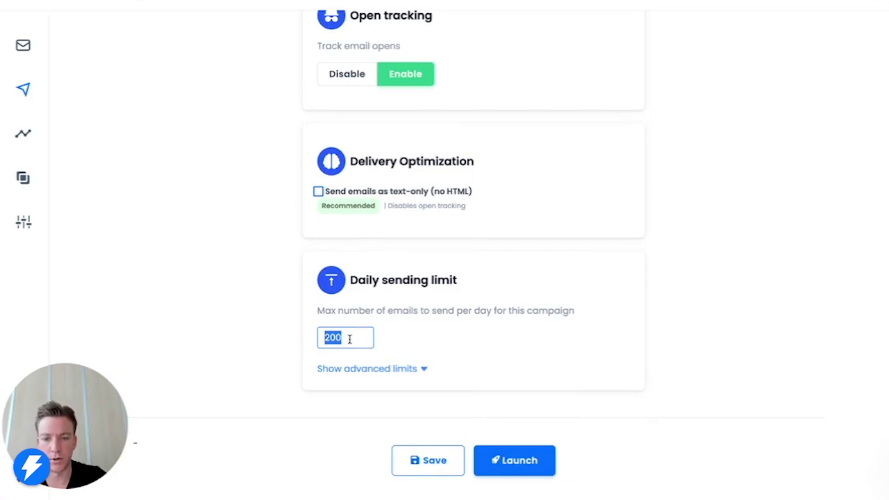
scroll(672, 240, up, 6)
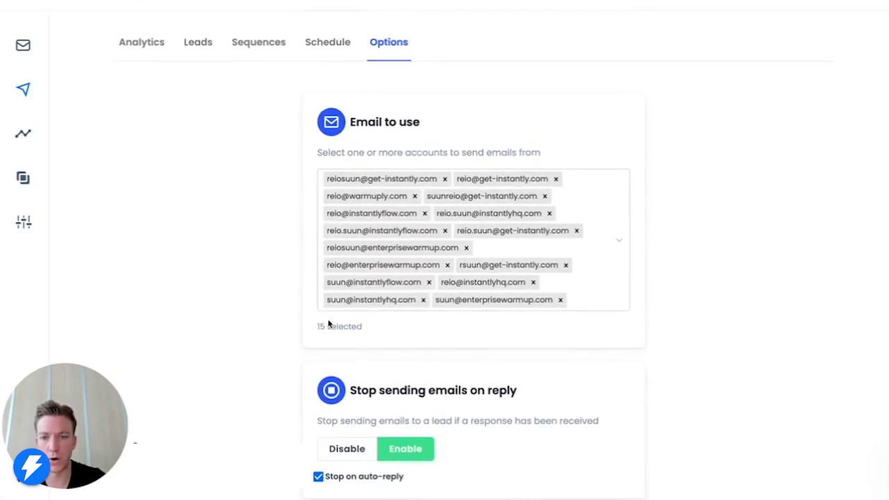
drag(316, 330, 365, 329)
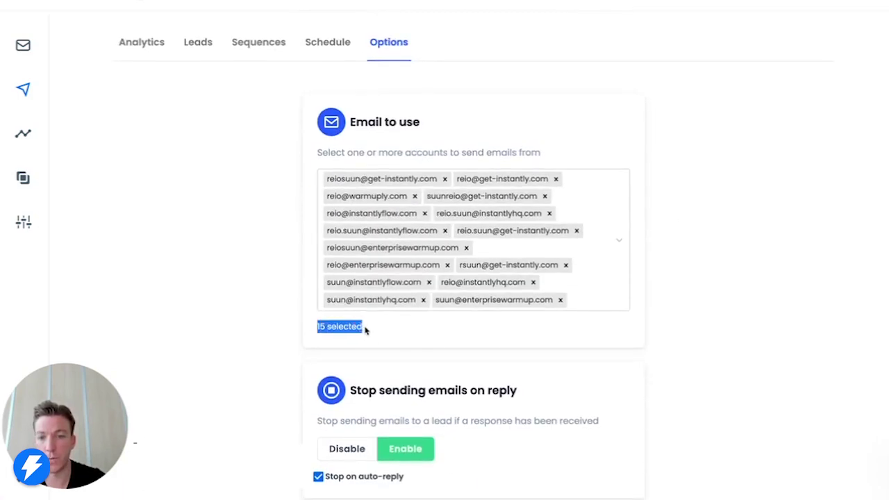
click(402, 331)
Step: Replace the daily sending limit of 200 with 450
scroll(533, 362, down, 6)
scroll(363, 353, up, 1)
double_click(332, 337)
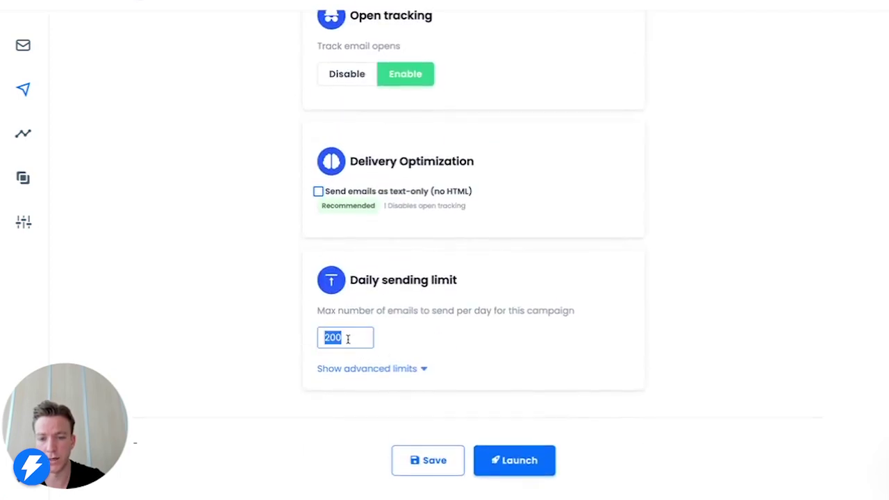
text(450)
click(690, 269)
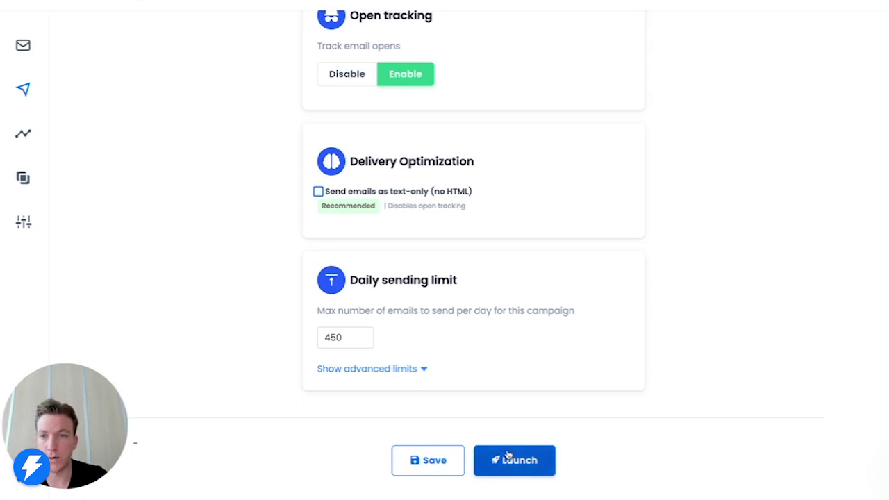
scroll(674, 316, up, 3)
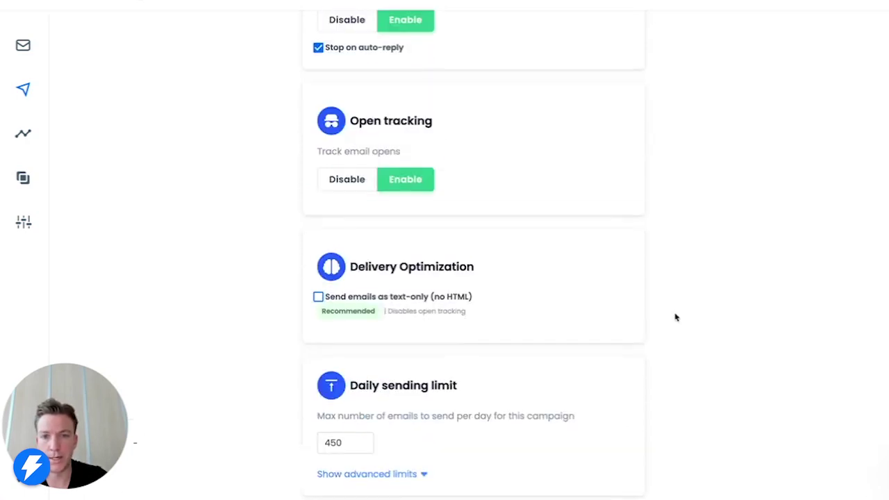
scroll(674, 317, down, 2)
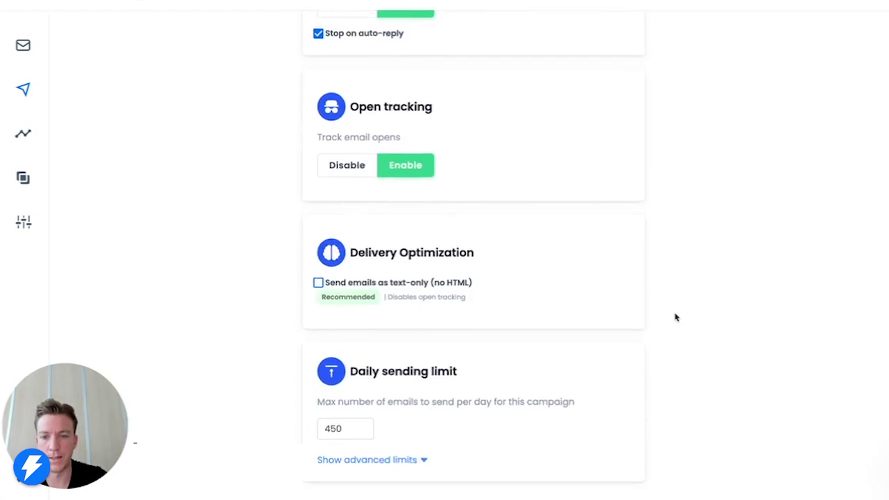